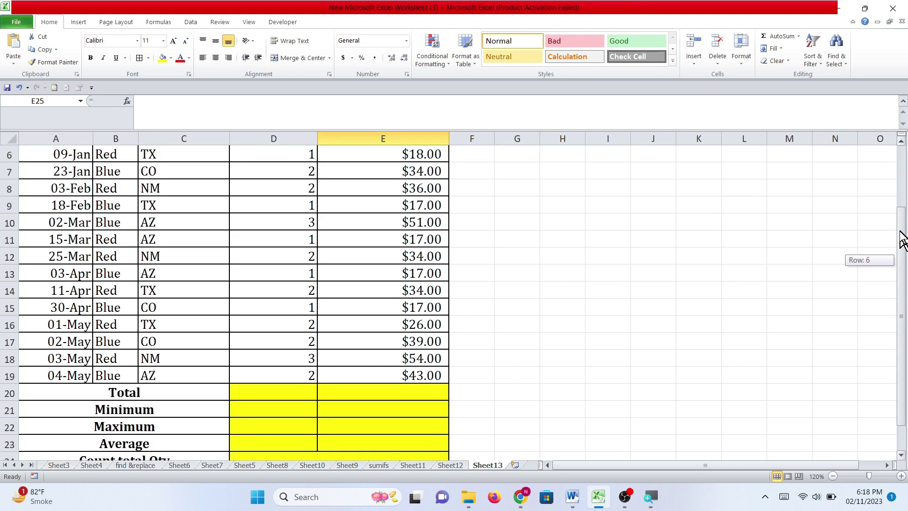
Step: Enter a SUM formula for E6:E19 in the Total row of the Total column, cell E20
drag(900, 232, 901, 229)
click(326, 412)
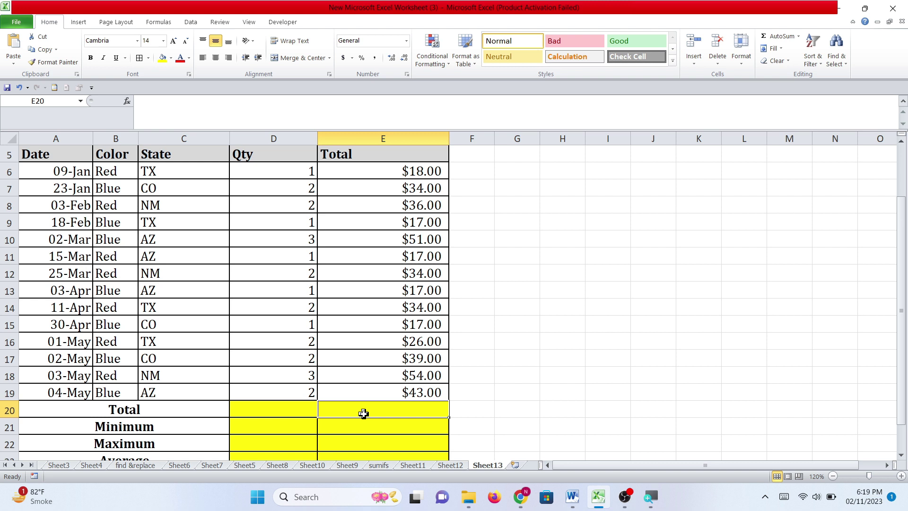
text(=sum)
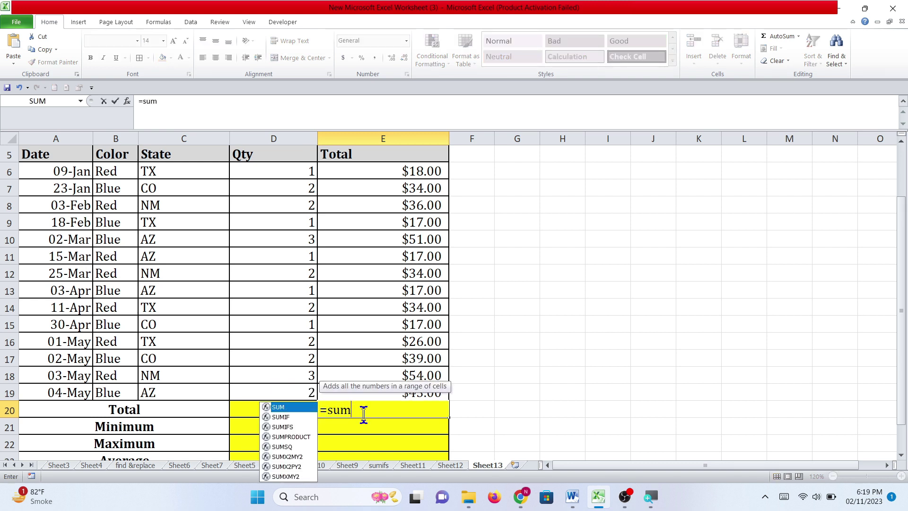
text(()
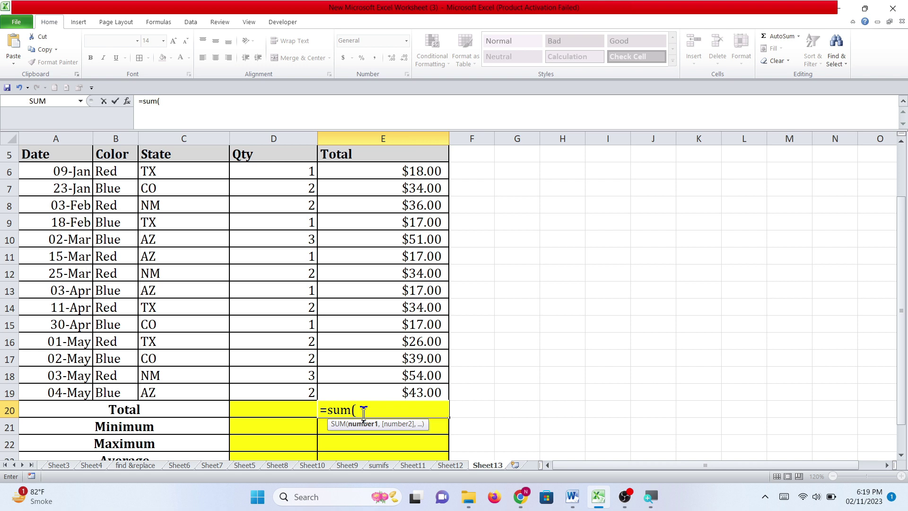
drag(384, 171, 398, 385)
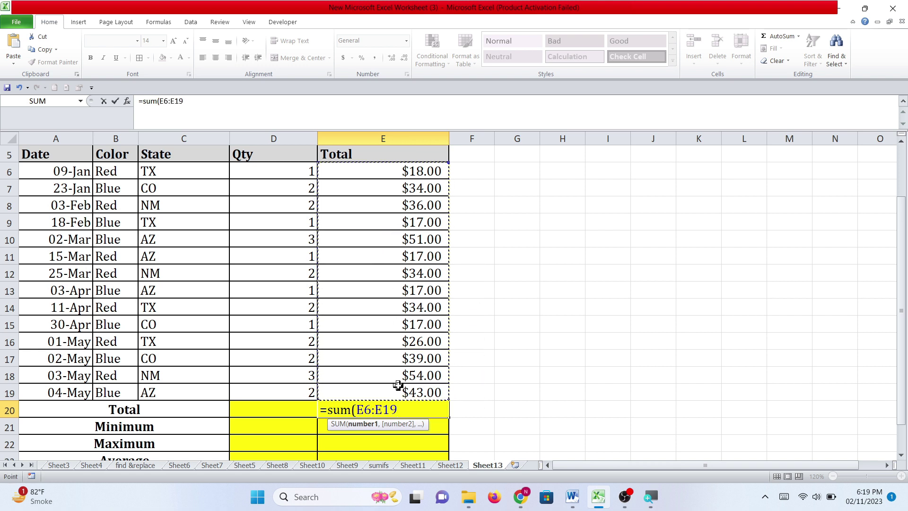
text())
key(Return)
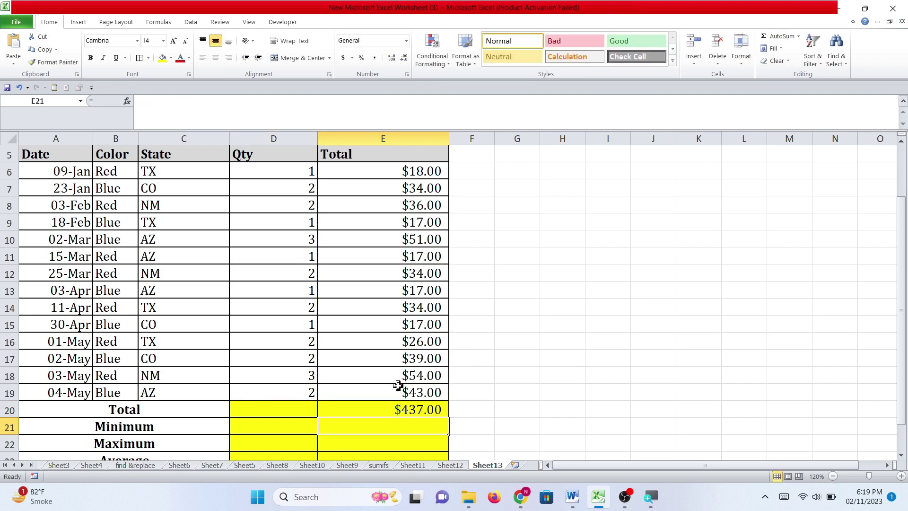
Step: Enter a SUBTOTAL formula with function 9 (SUM) for E6:E19 in cell F20 and review the entered formula
click(473, 409)
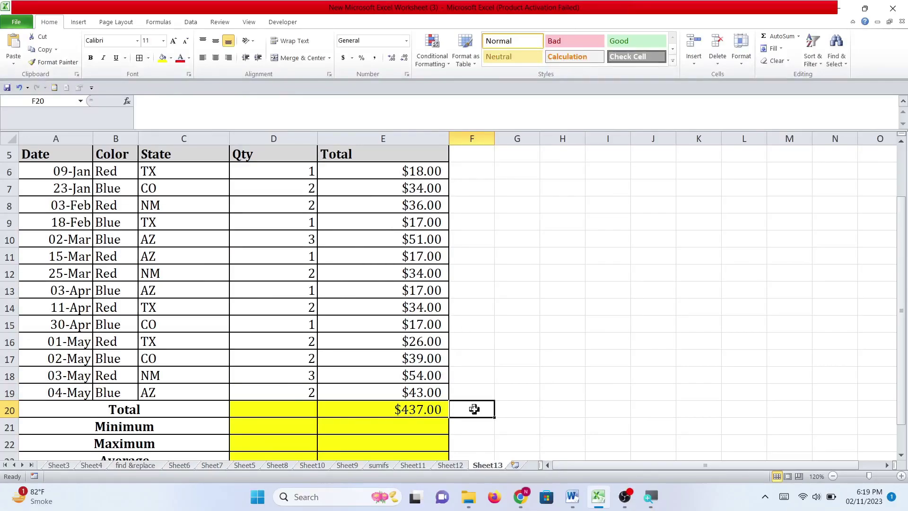
text(=s)
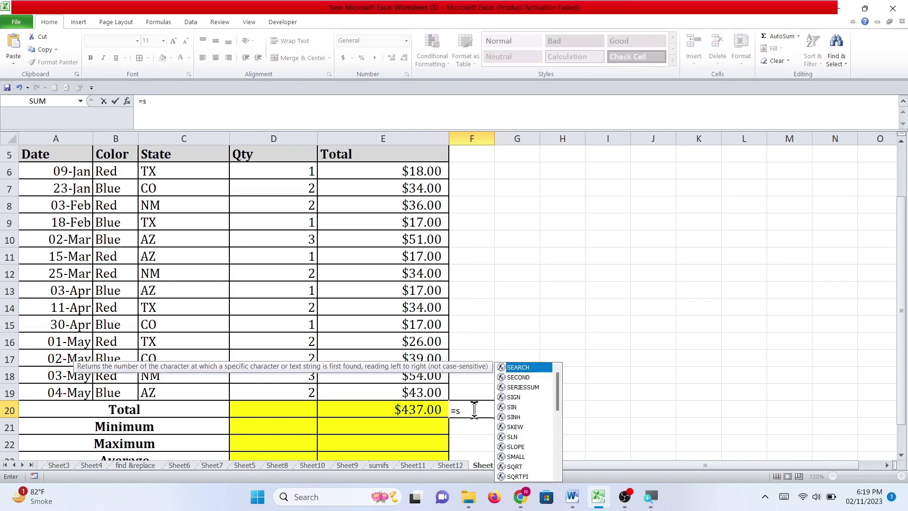
text(ubtotal)
double_click(484, 424)
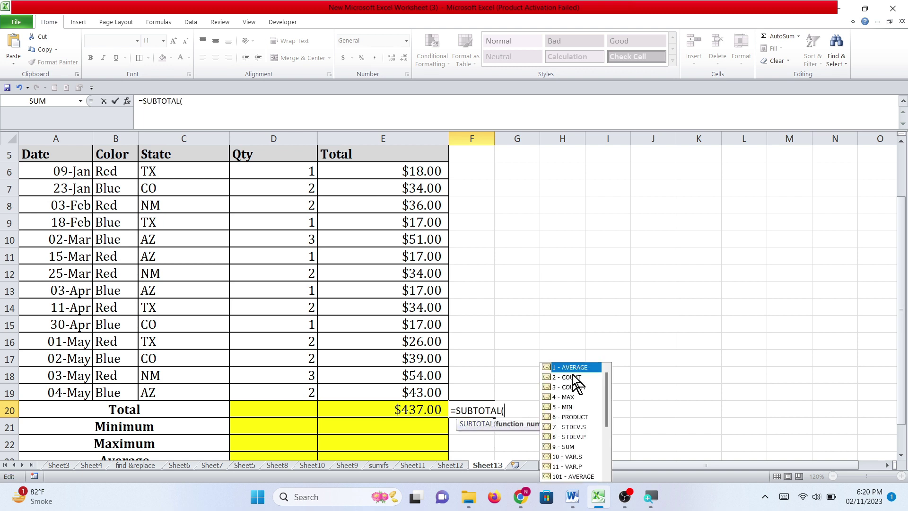
mouse_move(607, 385)
mouse_down()
mouse_move(606, 433)
mouse_move(606, 383)
mouse_up()
click(564, 448)
double_click(564, 447)
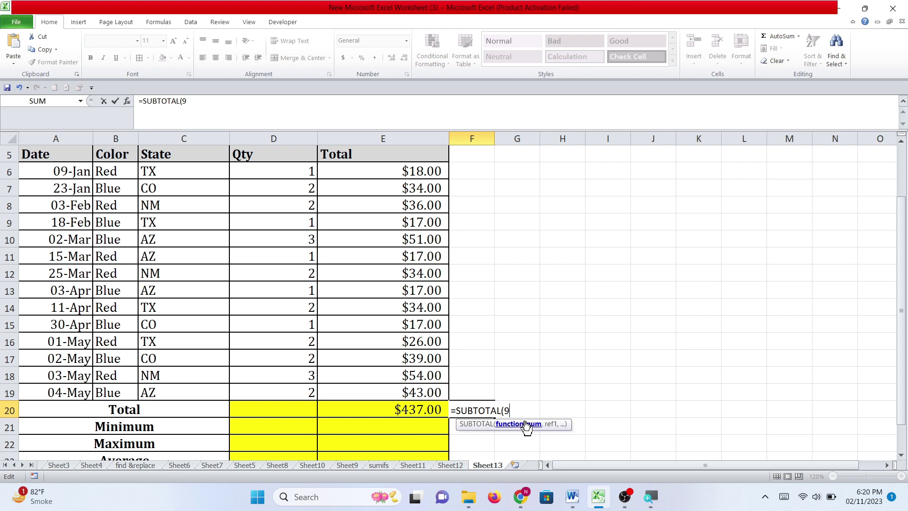
text(,)
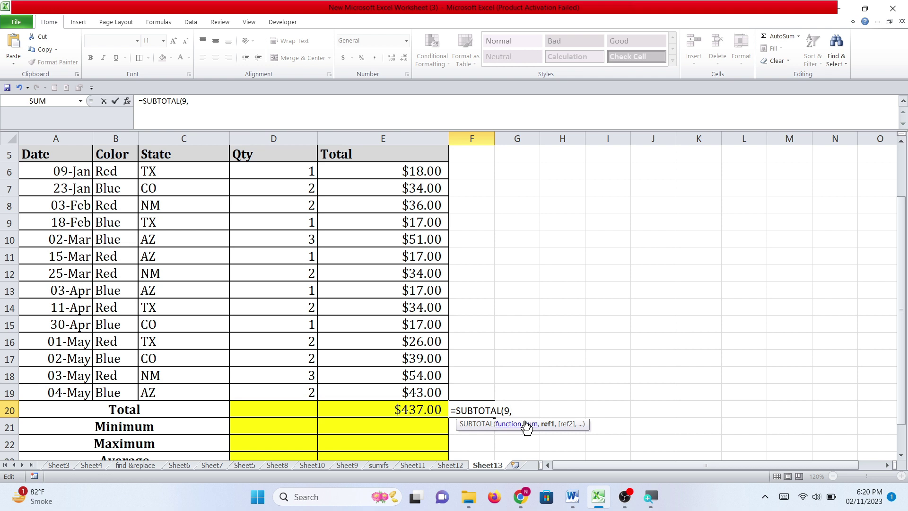
key(BackSpace)
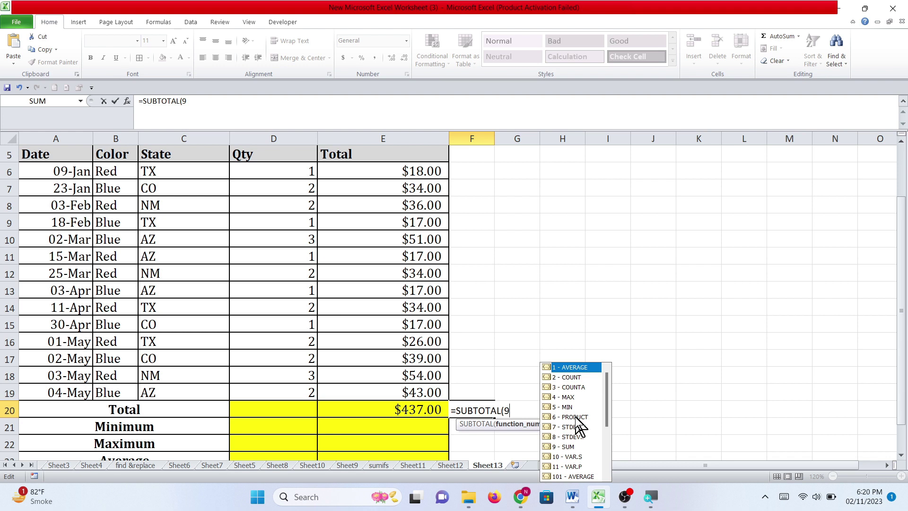
click(524, 410)
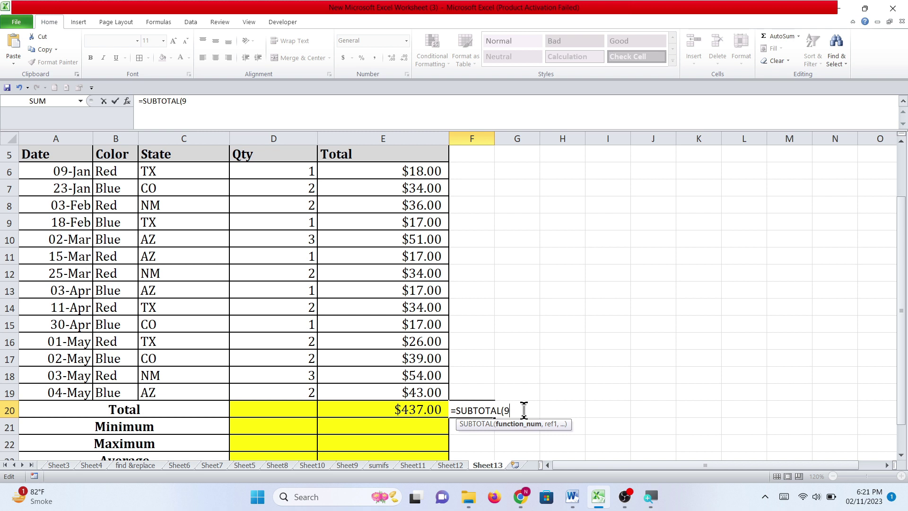
text(,)
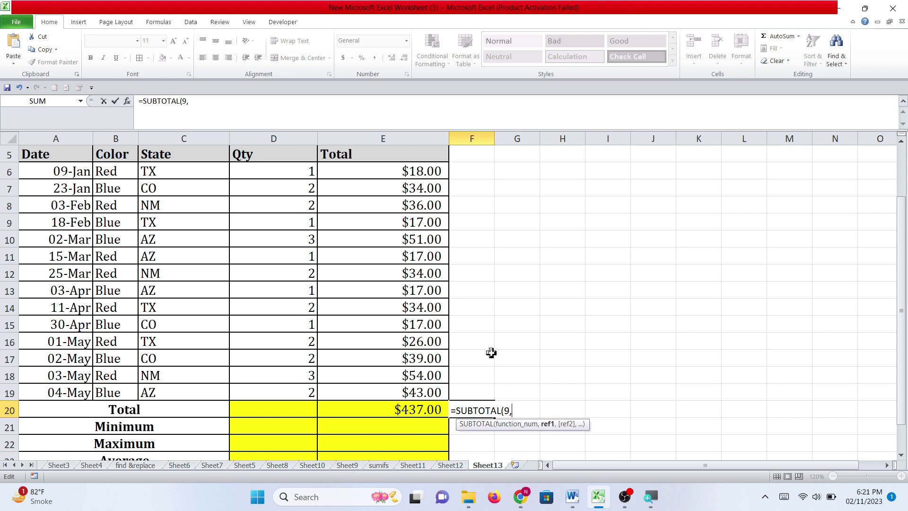
drag(387, 173, 394, 389)
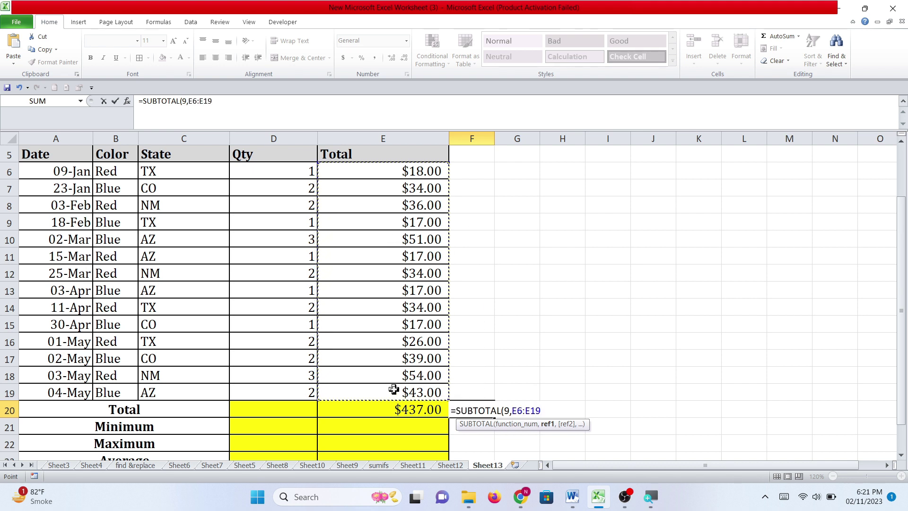
text())
key(Return)
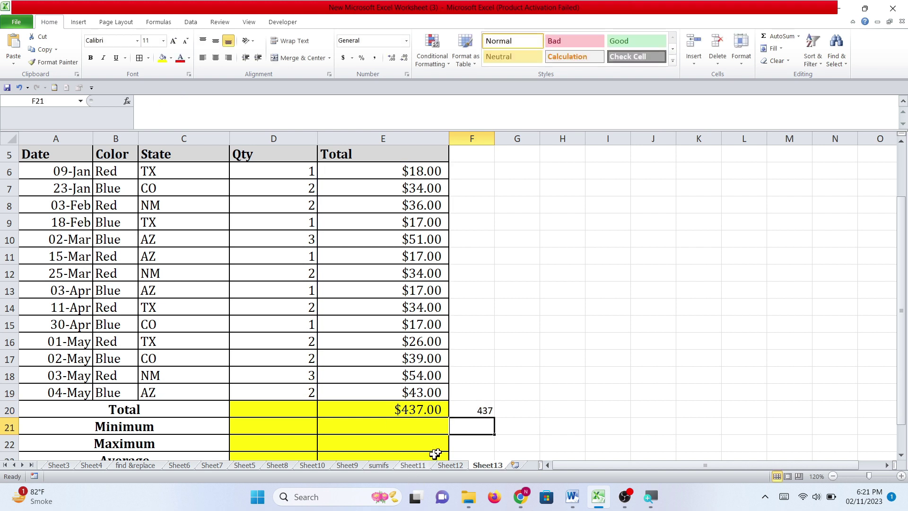
click(471, 410)
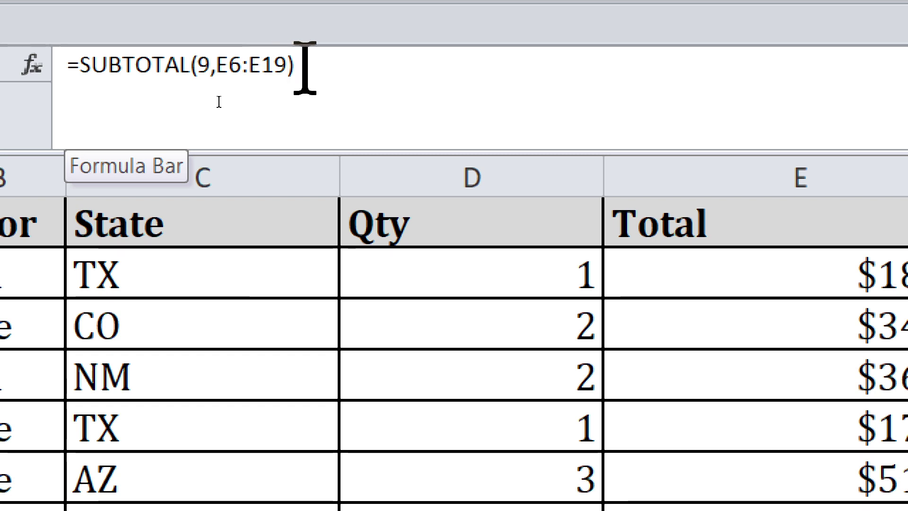
Step: Enter a MIN formula for E6:E19 in the Minimum row of the Total column, cell E21
click(416, 422)
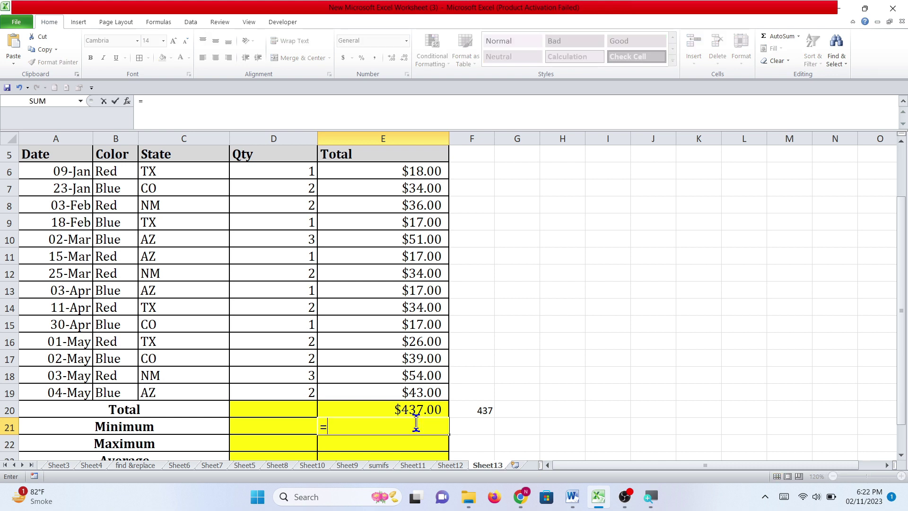
text(=min)
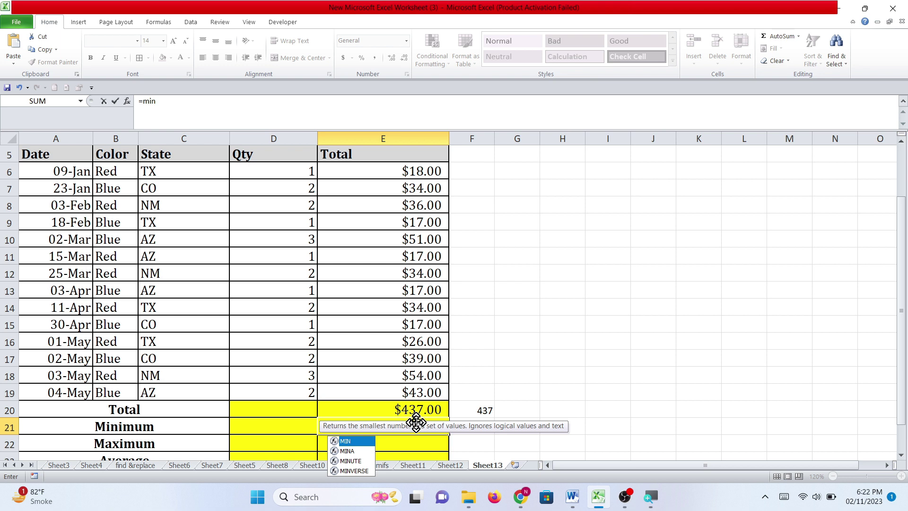
text(()
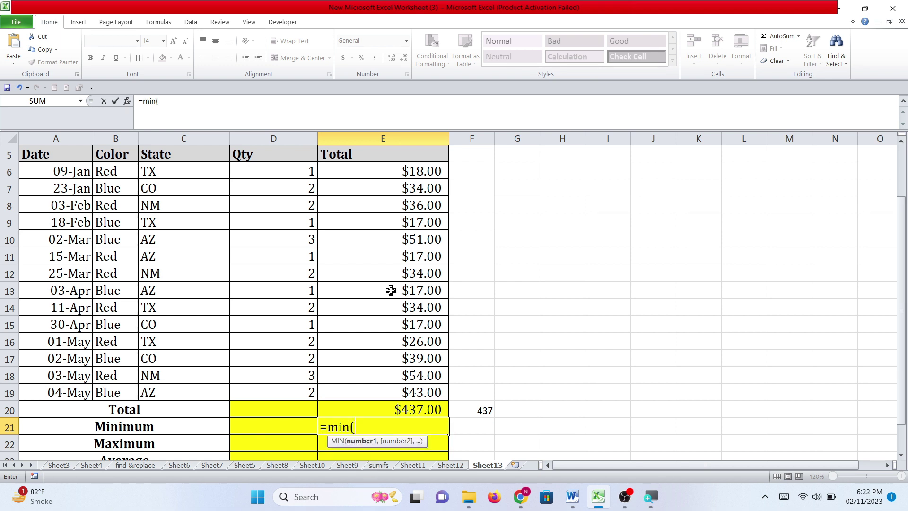
drag(395, 172, 406, 385)
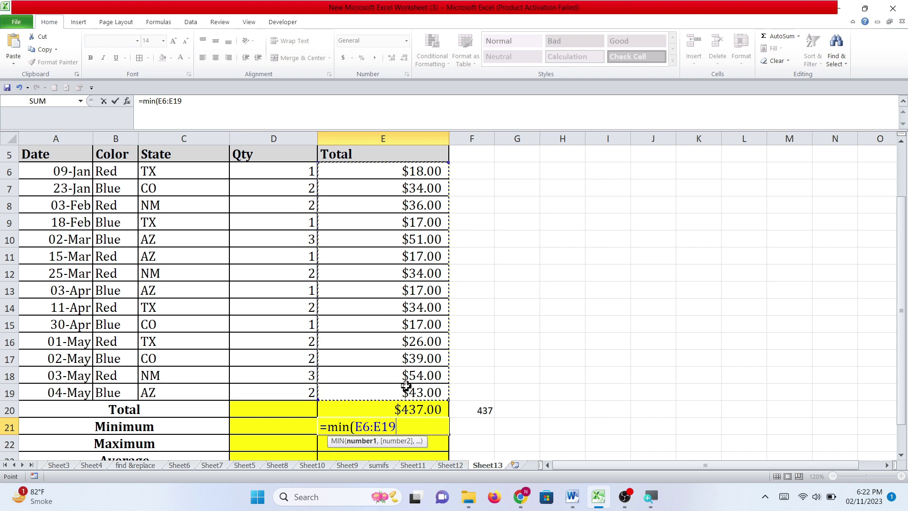
text())
key(Return)
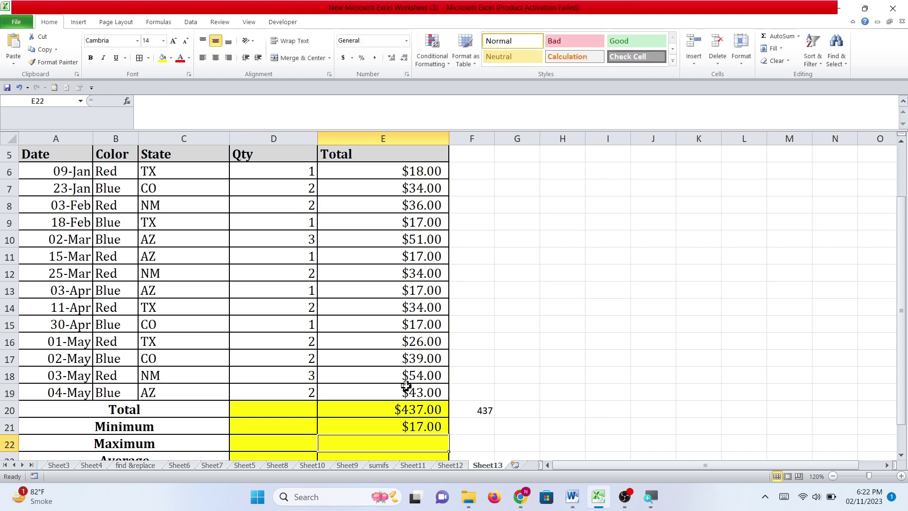
Step: Enter a SUBTOTAL formula with function 5 (MIN) for E6:E19 in cell F21
click(475, 424)
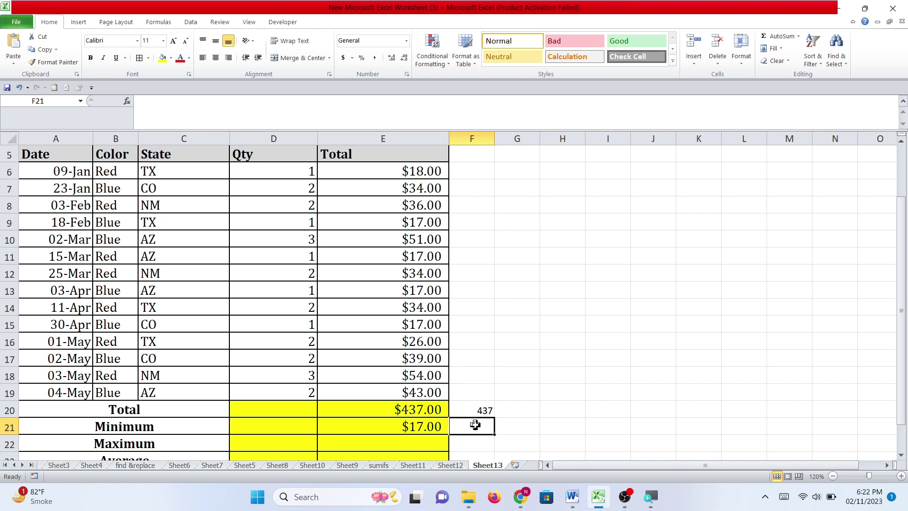
text(=sub)
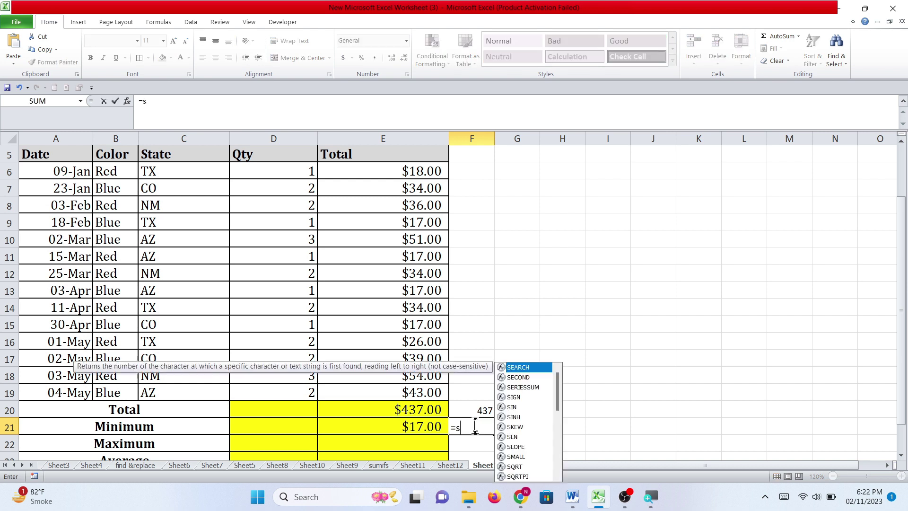
double_click(484, 451)
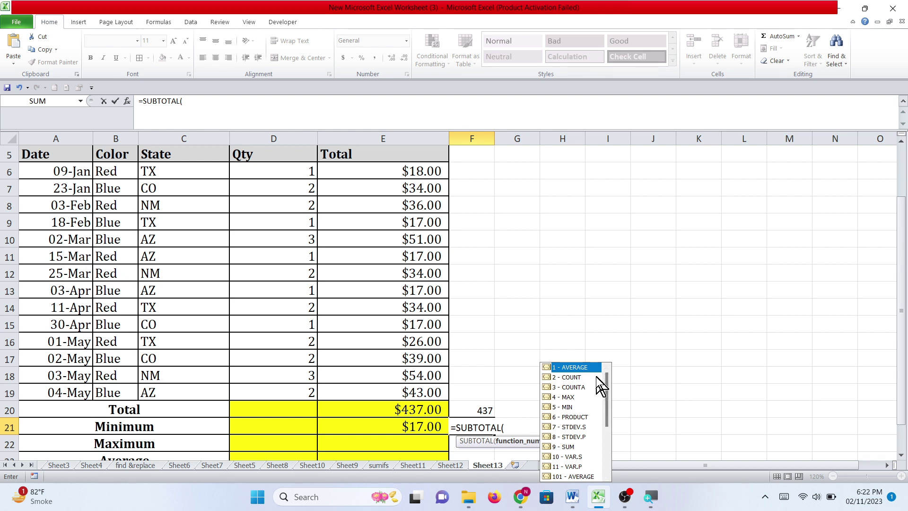
double_click(567, 408)
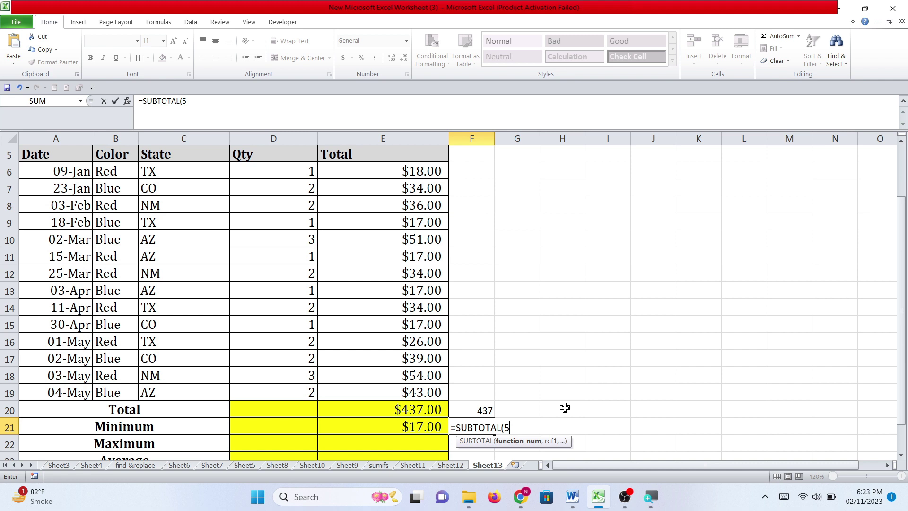
text(,)
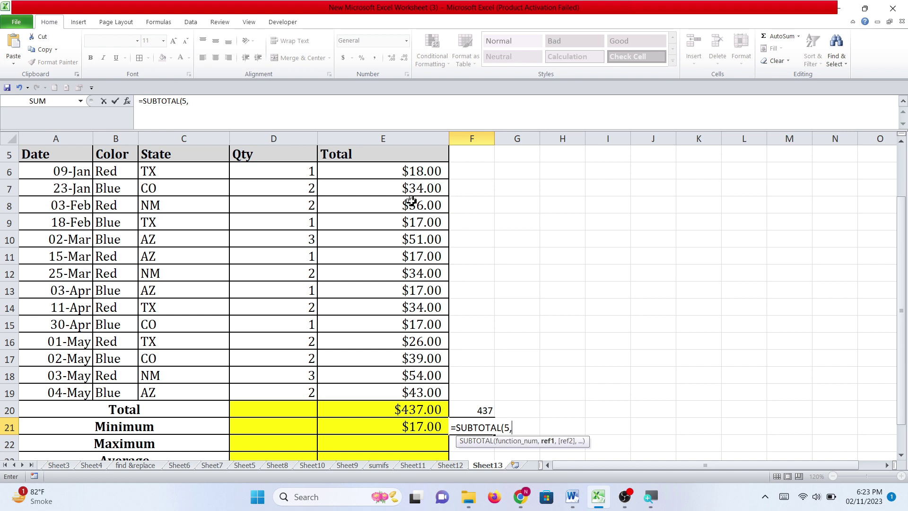
drag(405, 173, 406, 384)
text())
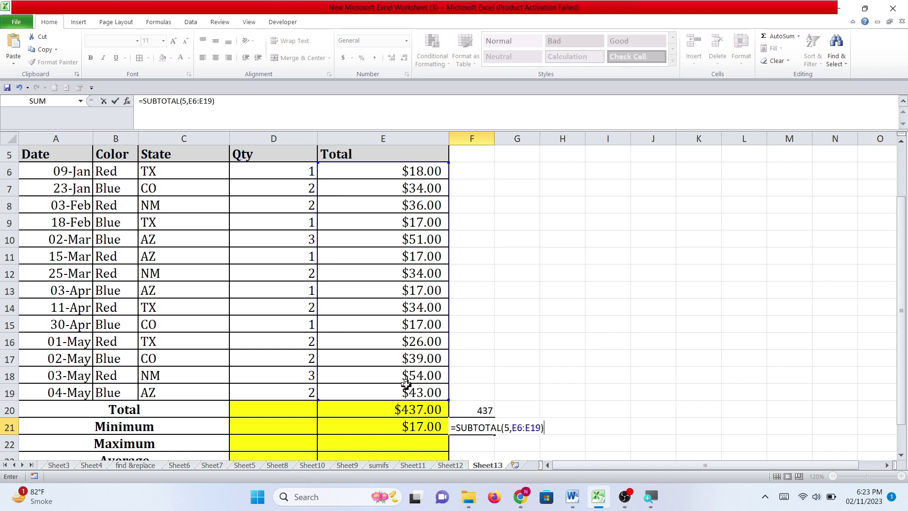
key(Return)
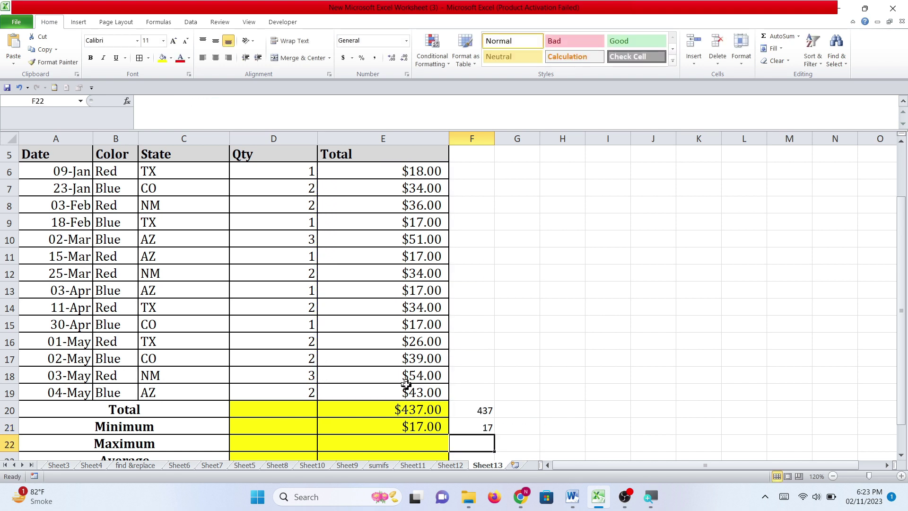
Step: Enter a MAX formula for E6:E19 in the Maximum row of the Total column, cell E22
click(406, 441)
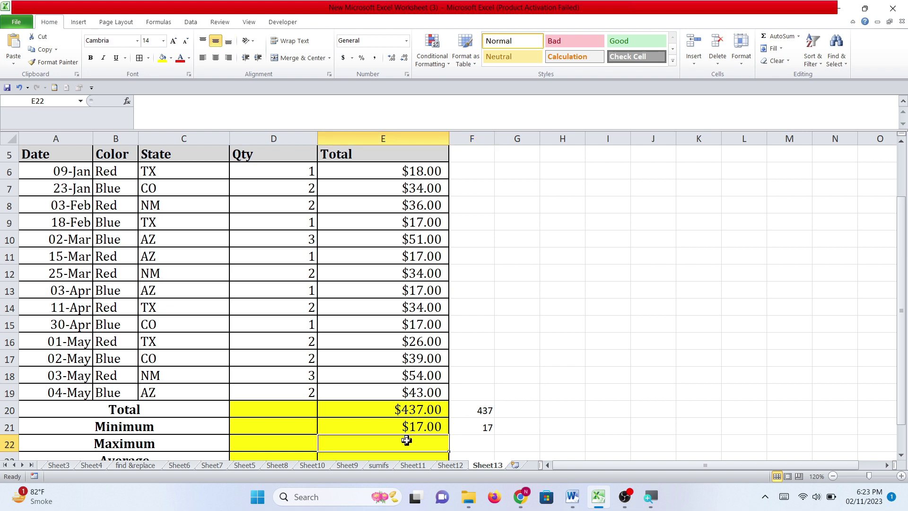
text(=)
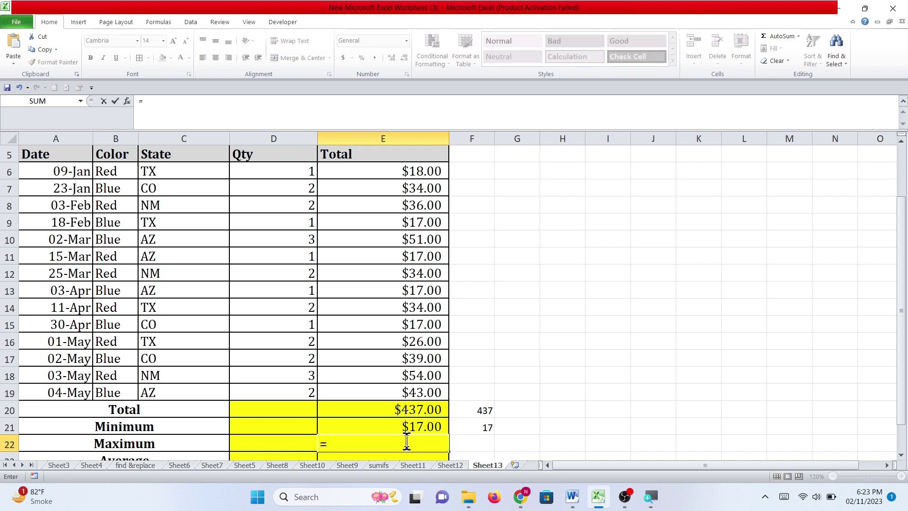
text(max()
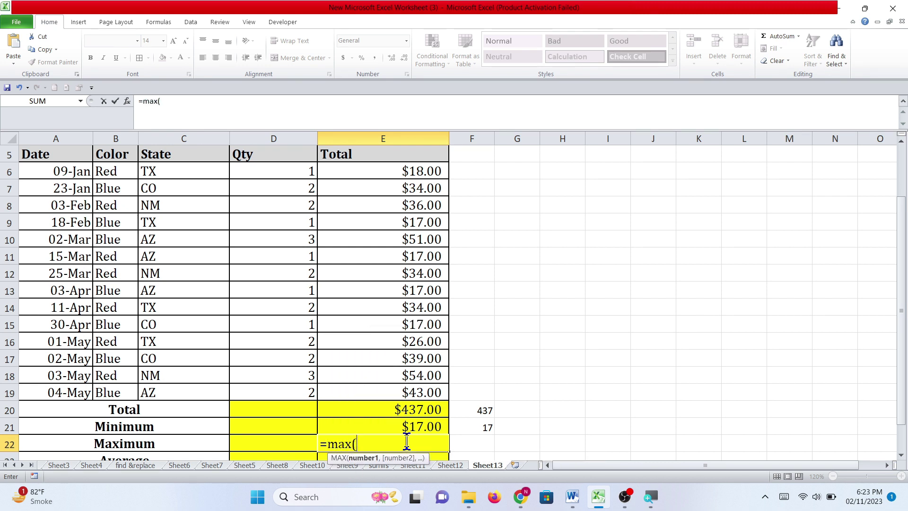
drag(365, 171, 384, 389)
text())
key(Return)
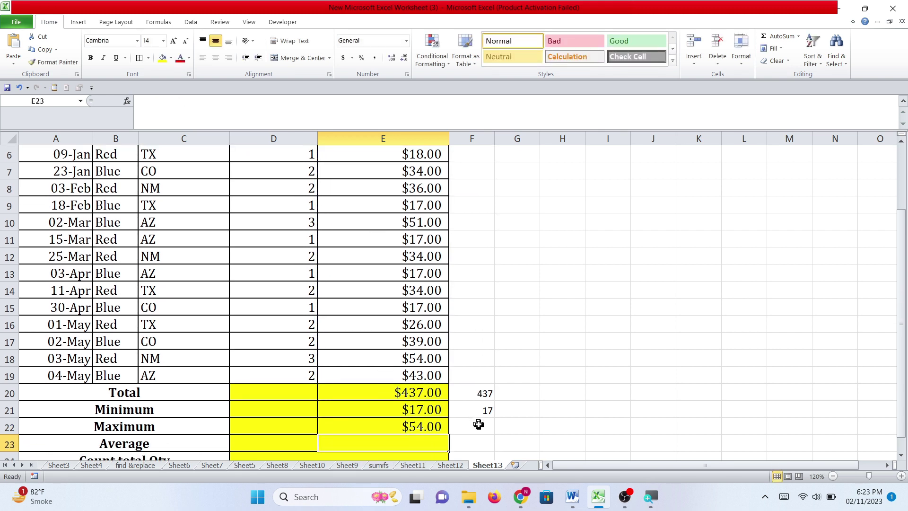
Step: Enter a SUBTOTAL formula with function 4 (MAX) for the Total column amounts in cell F22
click(479, 424)
text(=subtota)
double_click(483, 442)
text(4)
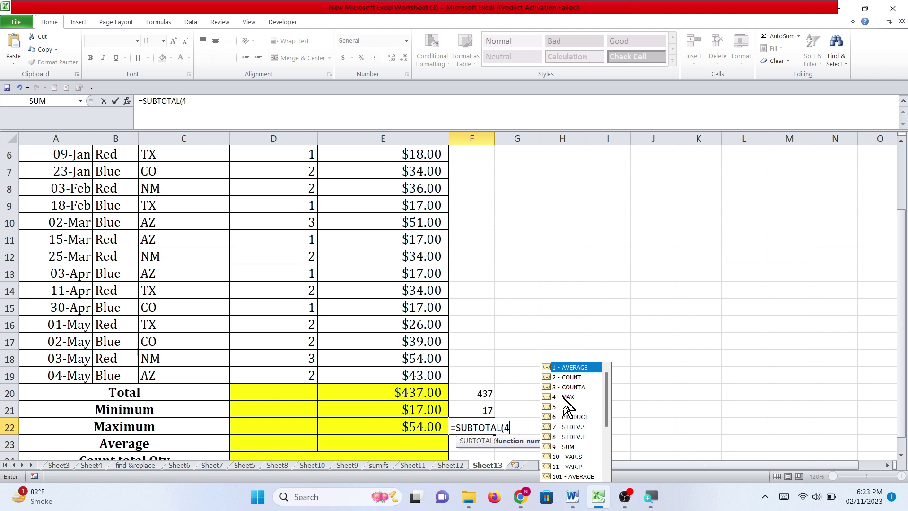
key(BackSpace)
double_click(568, 397)
text(,)
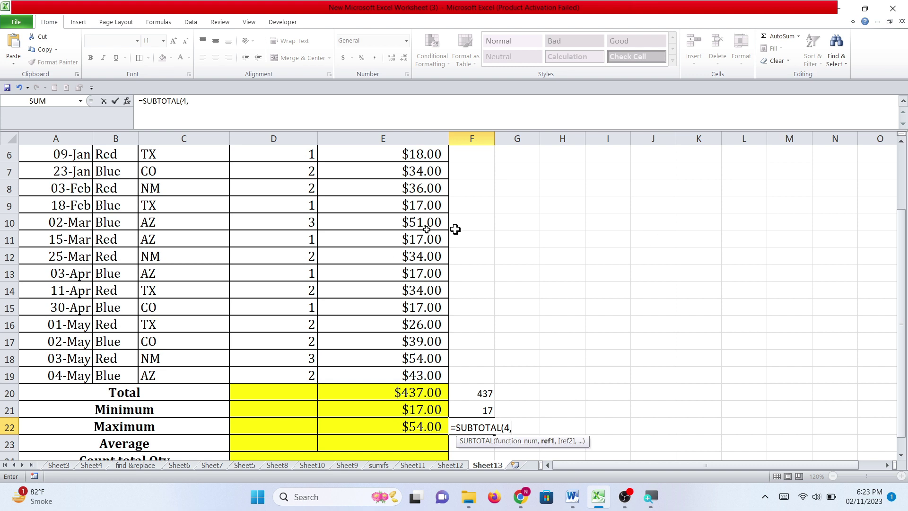
click(394, 375)
drag(395, 375, 381, 189)
text())
key(Return)
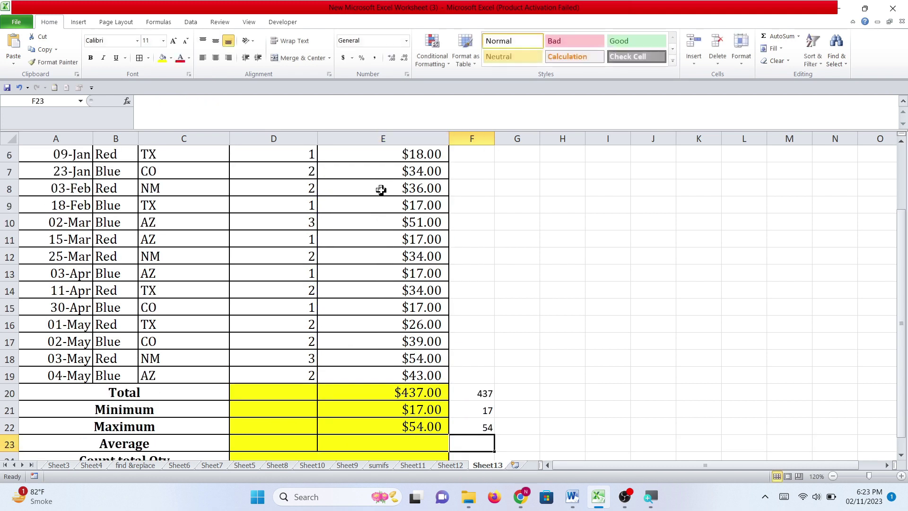
Step: Enter an AVERAGE formula for E6:E19 in the Average row of the Total column, cell E23
click(410, 441)
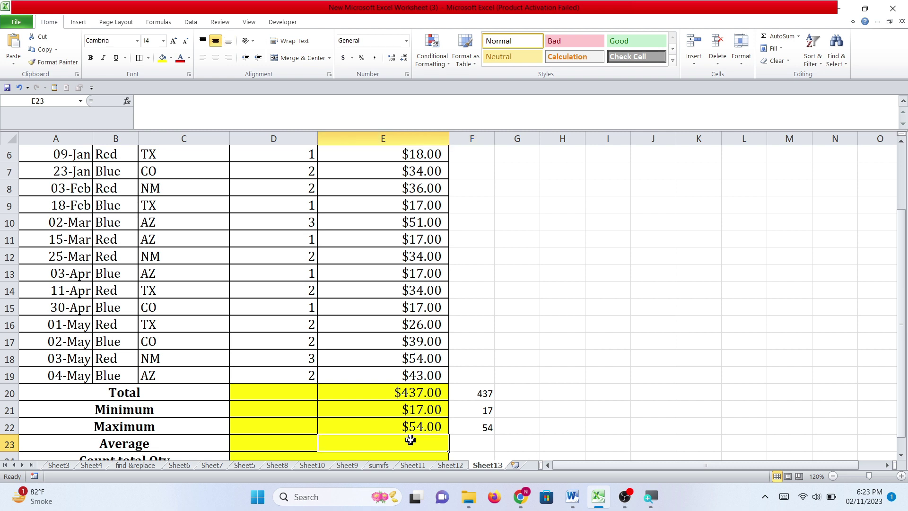
text(=)
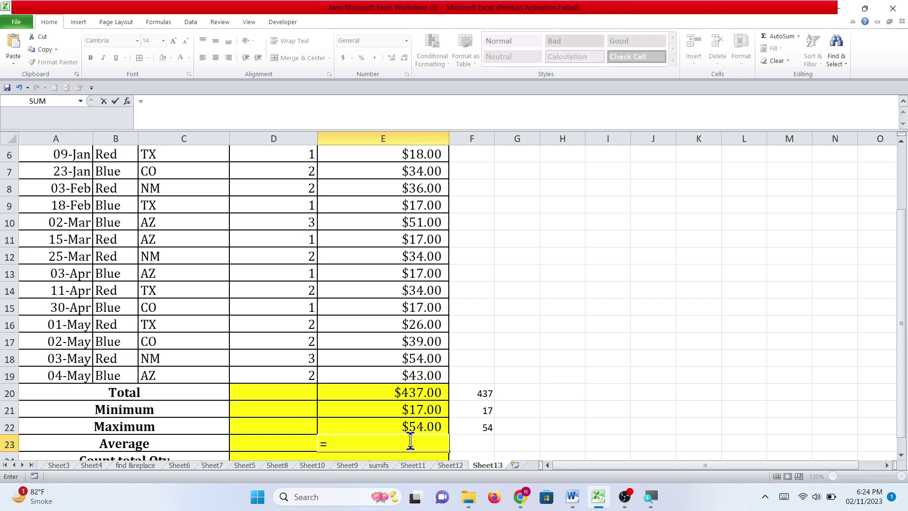
text(averag)
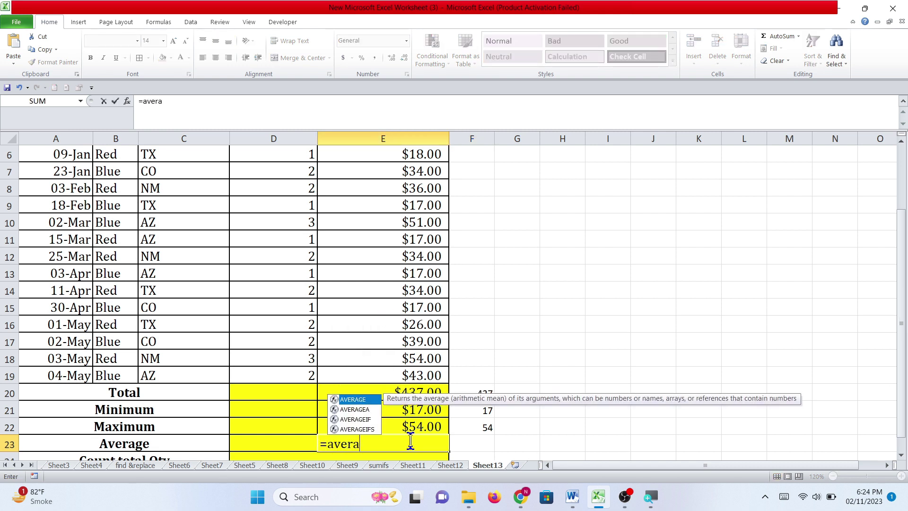
double_click(350, 404)
drag(402, 376, 377, 187)
text())
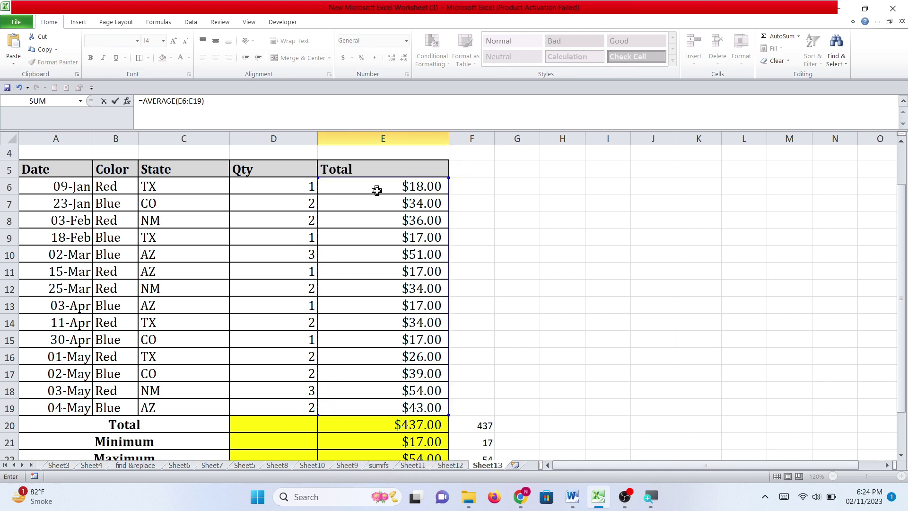
key(Tab)
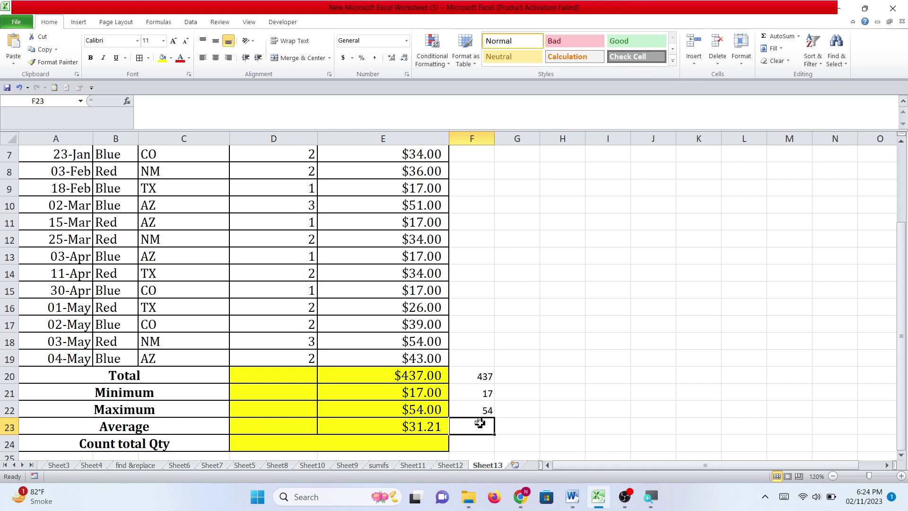
Step: Enter a SUBTOTAL formula with function 1 (AVERAGE) for the Total column amounts in cell F23
text(=subto)
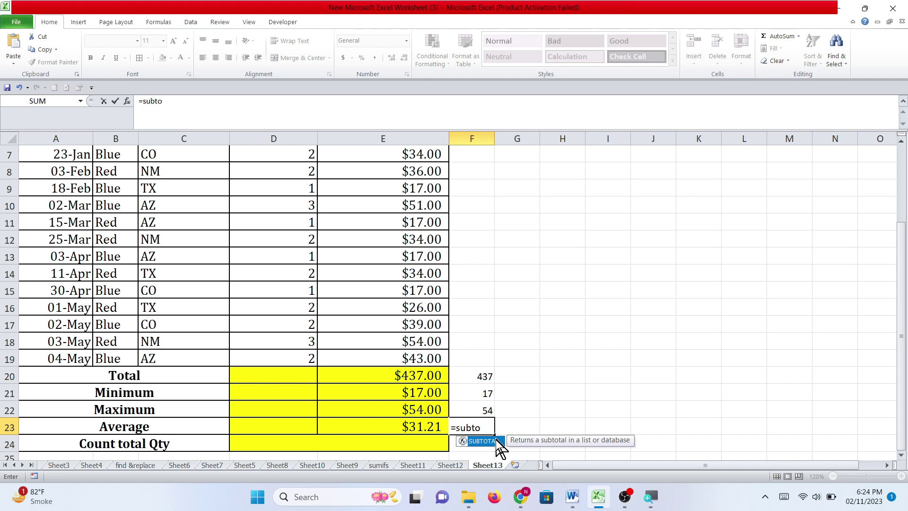
double_click(492, 442)
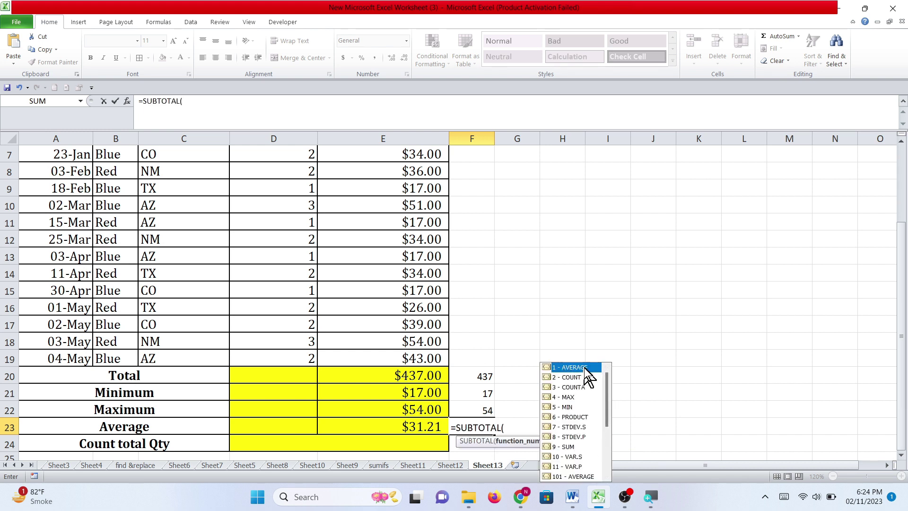
double_click(568, 368)
text(,)
drag(409, 356, 382, 184)
key(Return)
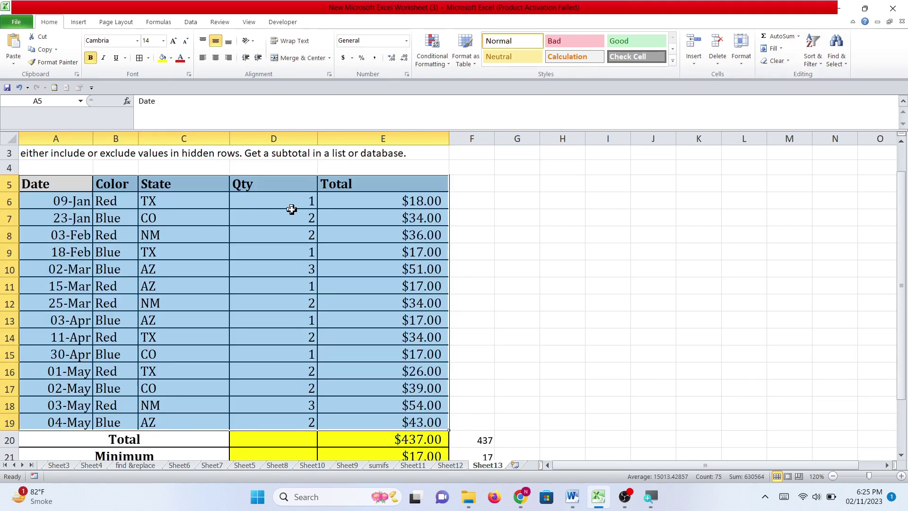
Step: Turn on filters for the table range A5:E19 and filter the State column to TX
click(816, 64)
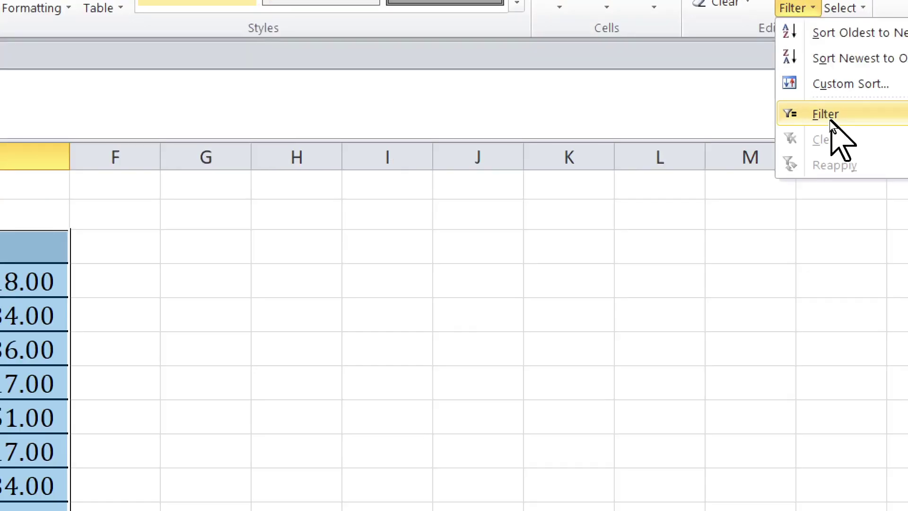
click(829, 120)
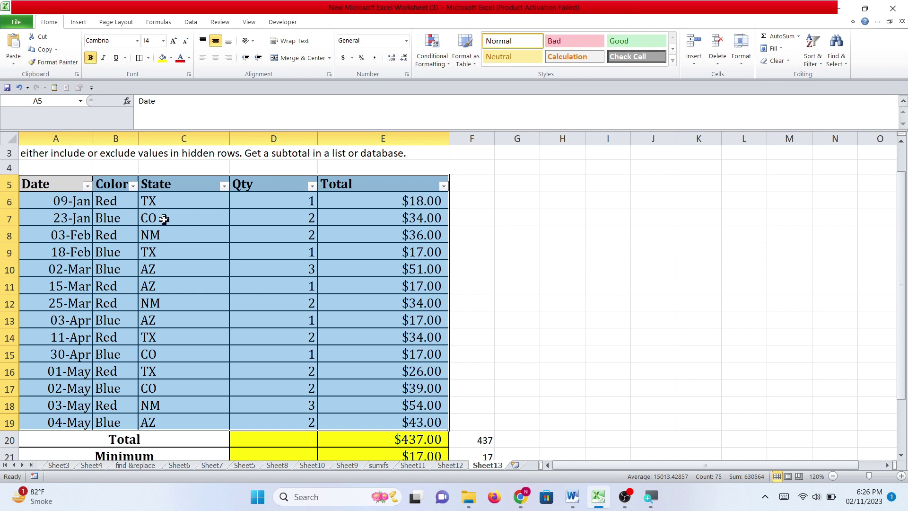
click(225, 186)
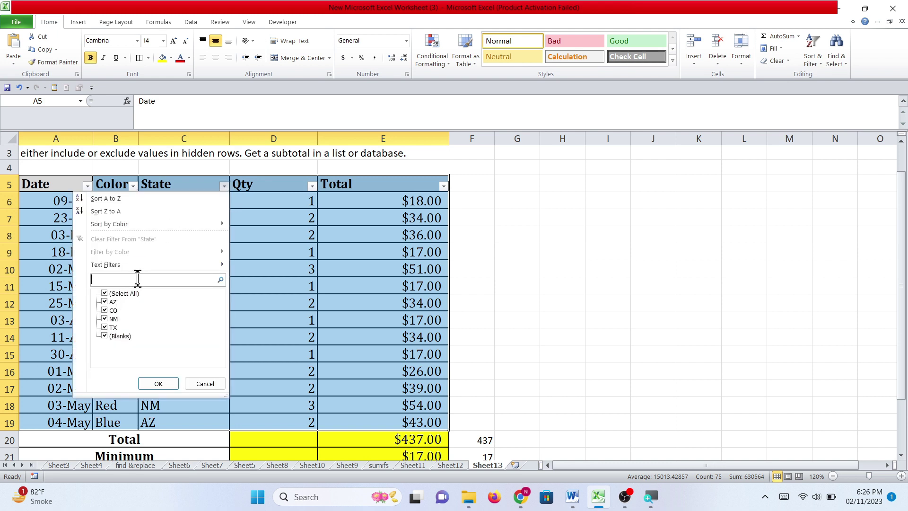
text(tx)
click(158, 384)
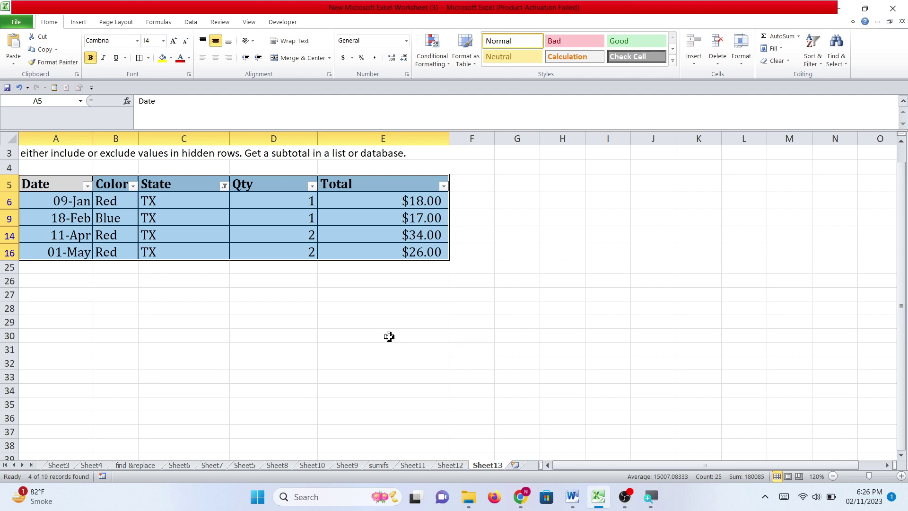
Step: Reset the State column filter so that all states are selected
click(224, 186)
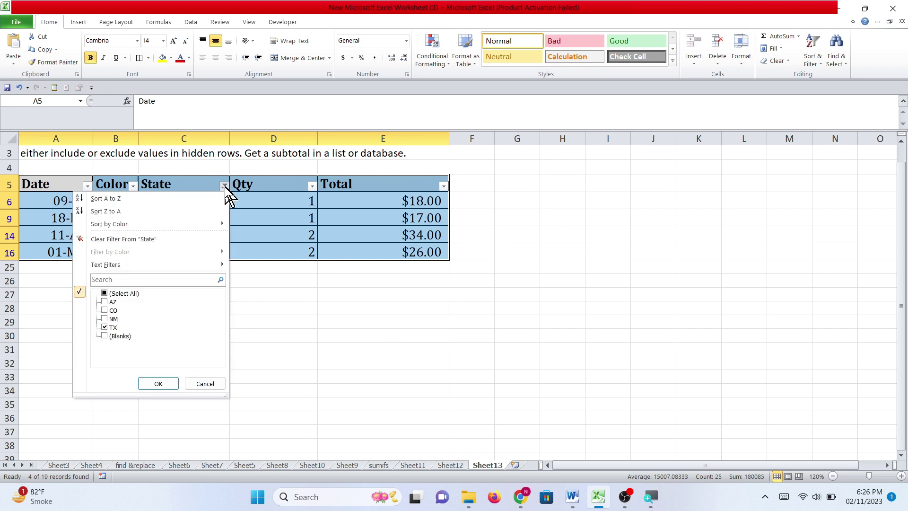
click(126, 294)
click(153, 387)
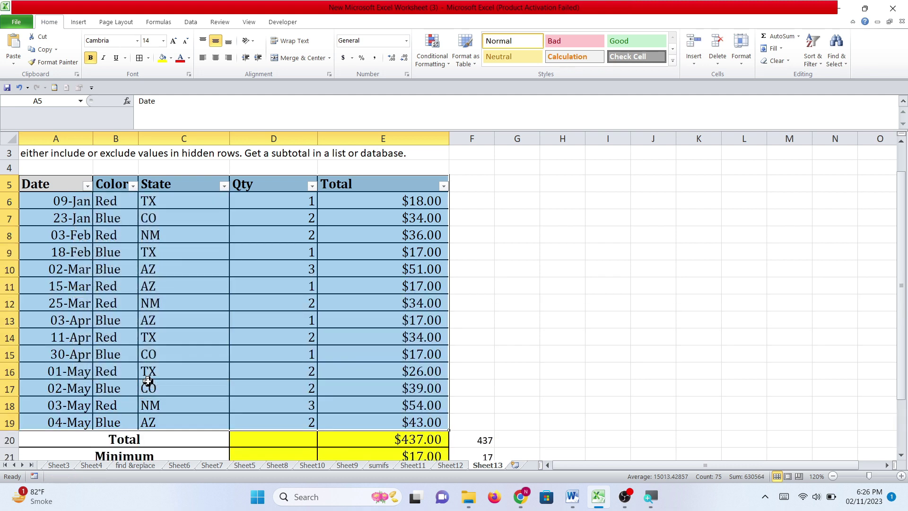
Step: Insert a blank sheet row above the Total row, at row 20
click(91, 436)
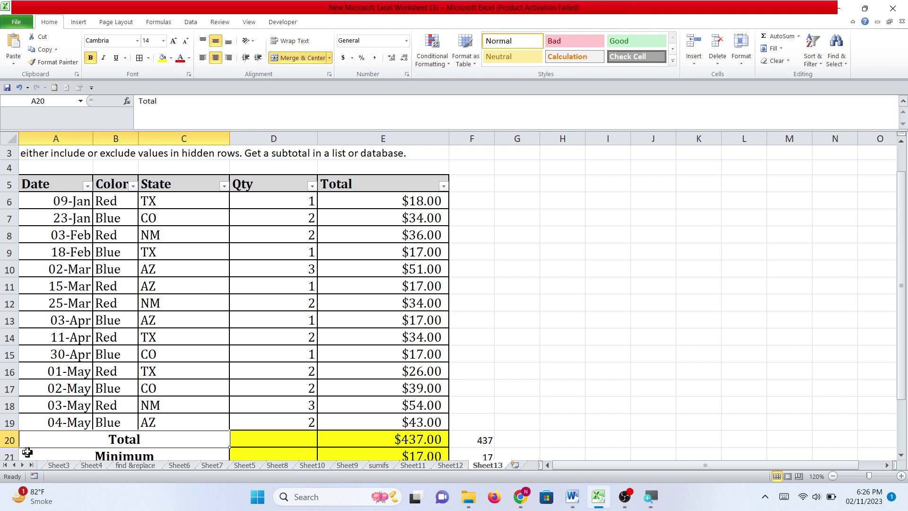
click(692, 60)
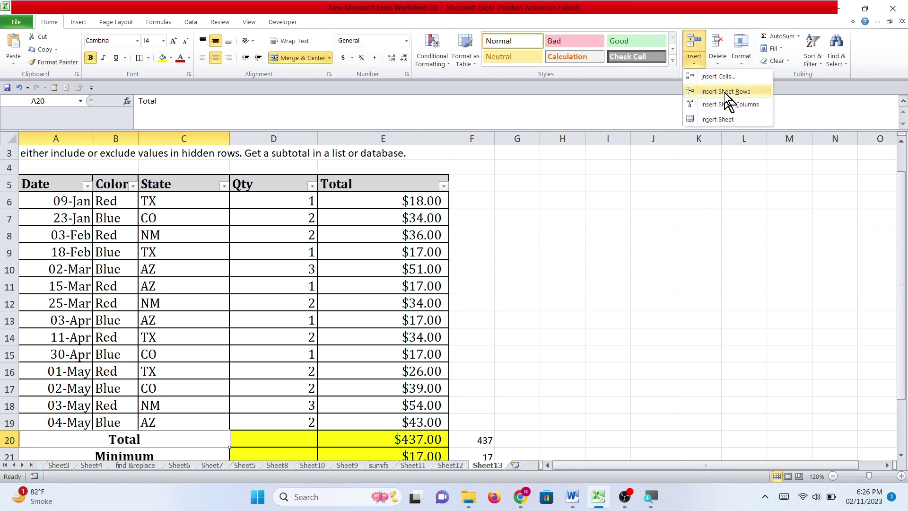
click(726, 93)
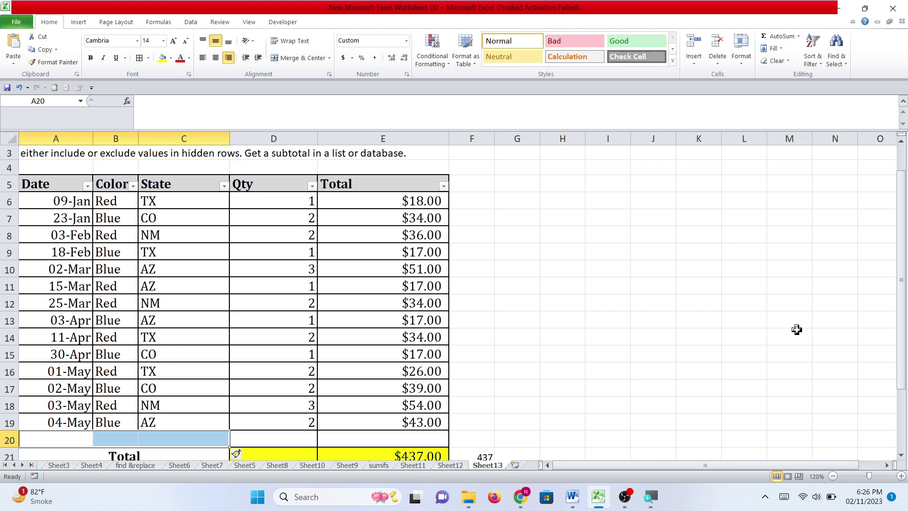
Step: Try filtering the State column to TX with the blank row in place above the summary rows
click(220, 269)
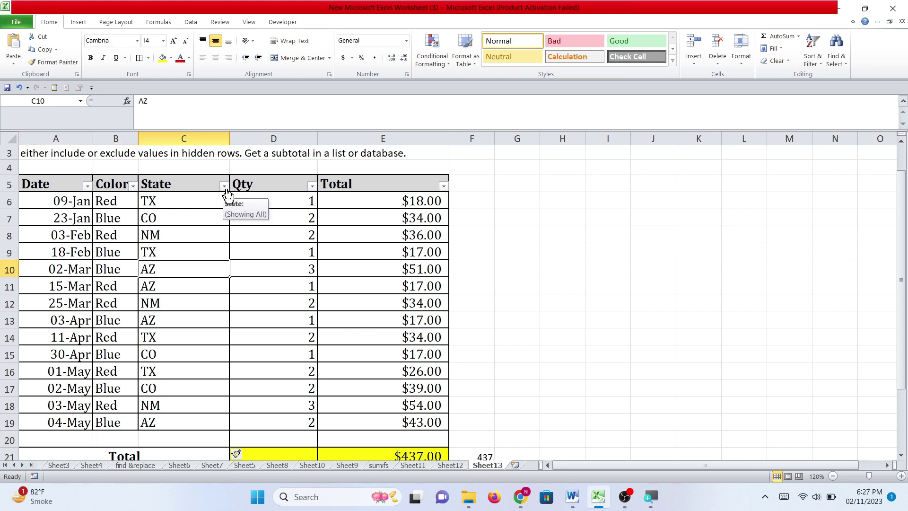
click(224, 186)
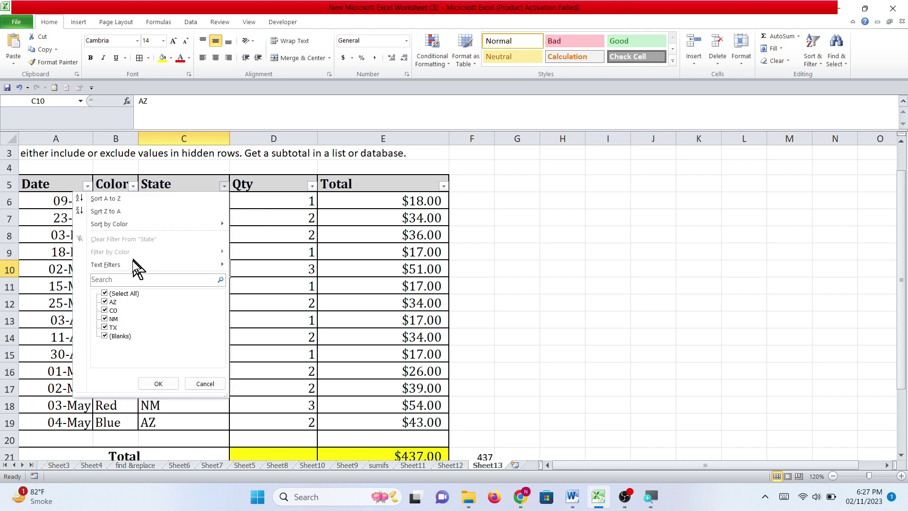
text(tx)
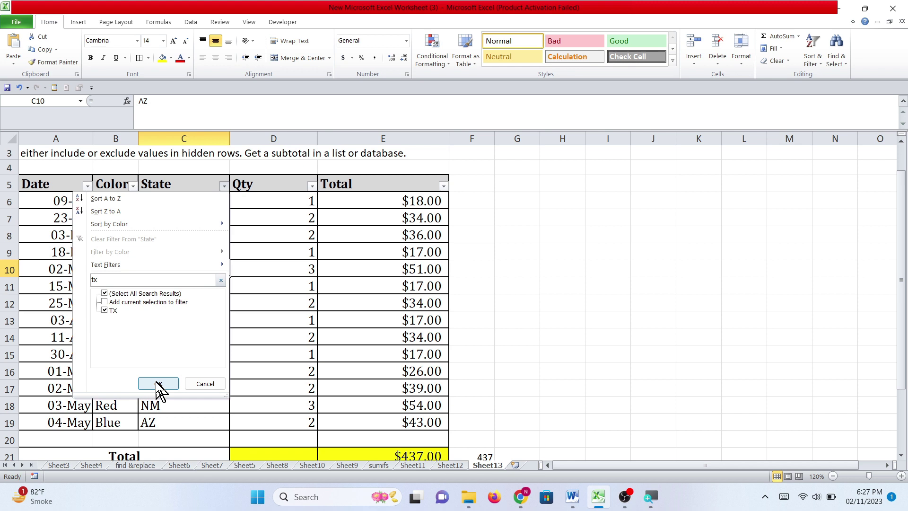
click(158, 384)
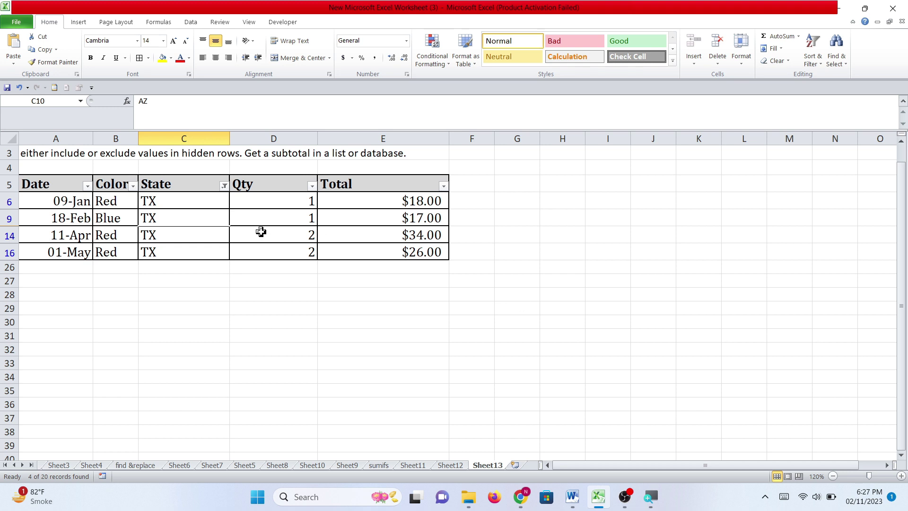
Step: Select all states again in the State column filter to bring back every row
click(224, 186)
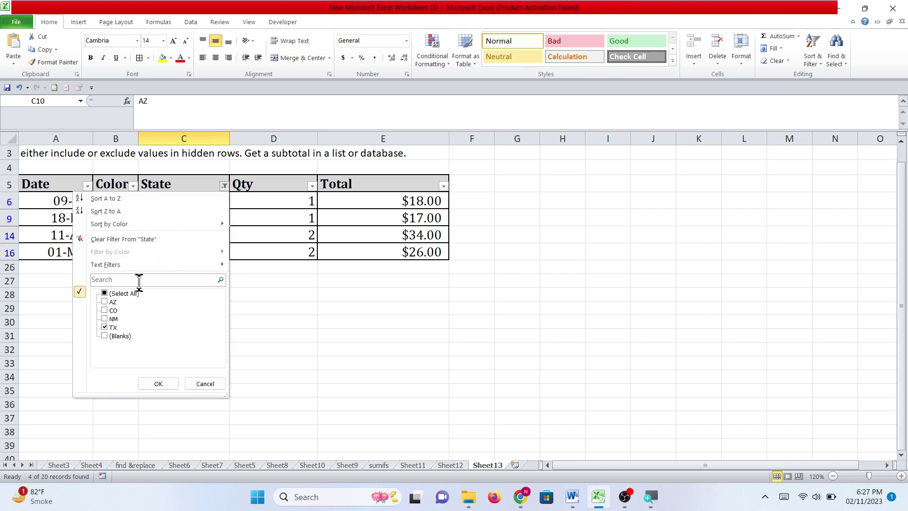
click(133, 294)
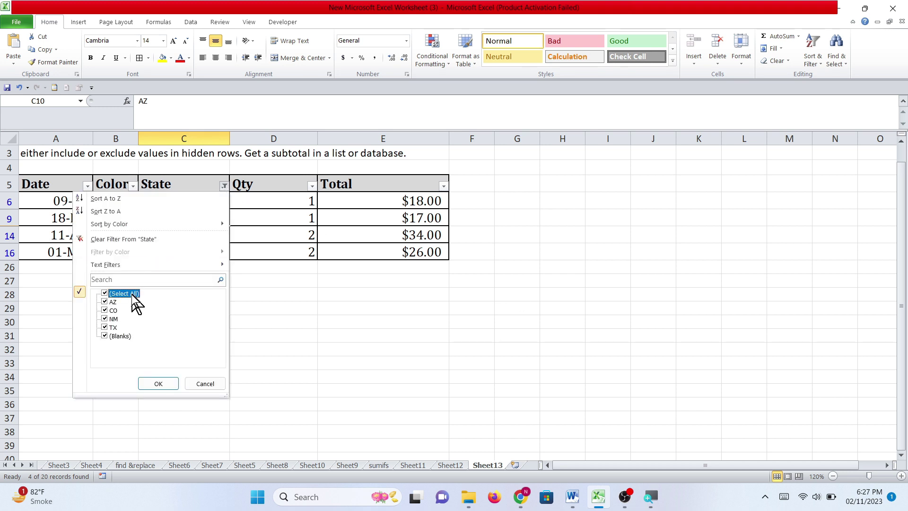
click(157, 383)
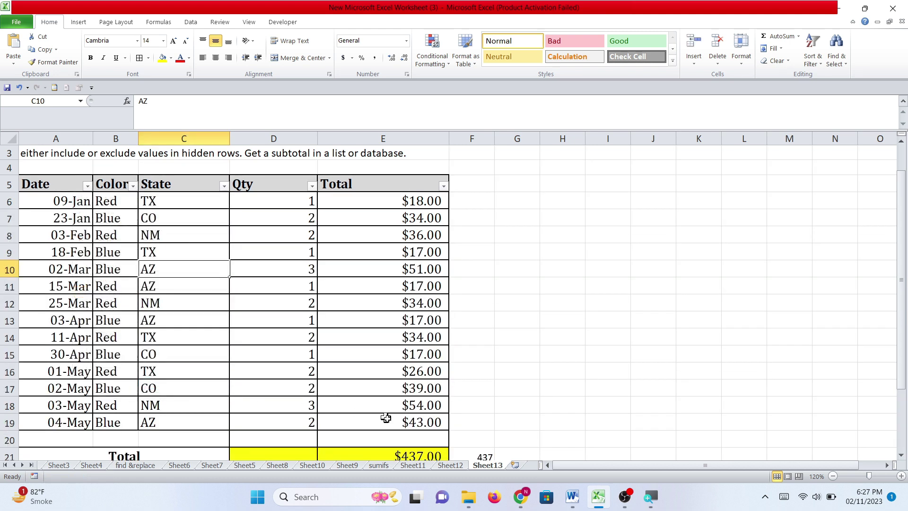
Step: Turn off the filter on the sales table
drag(430, 422, 25, 188)
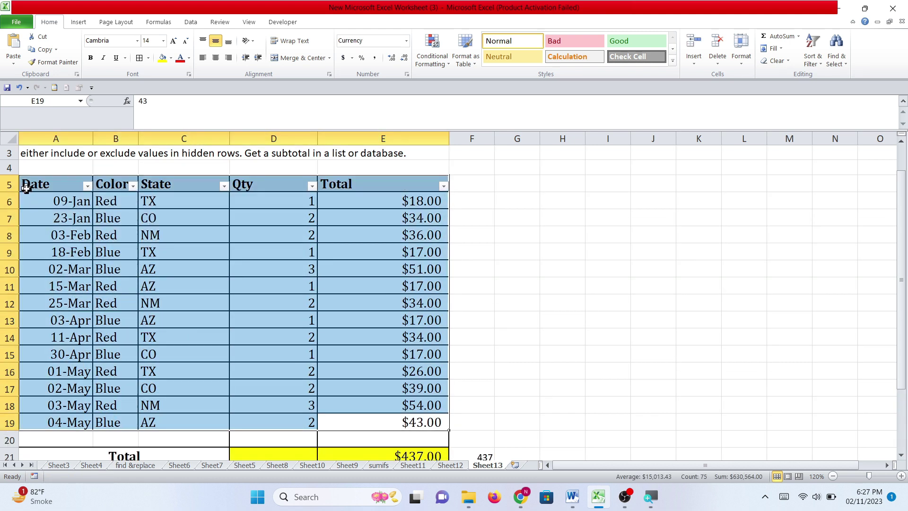
click(817, 64)
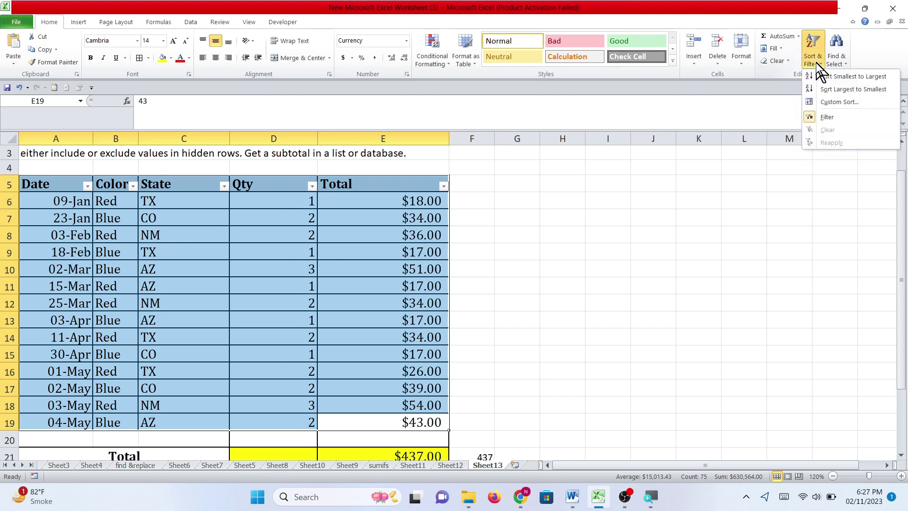
click(821, 118)
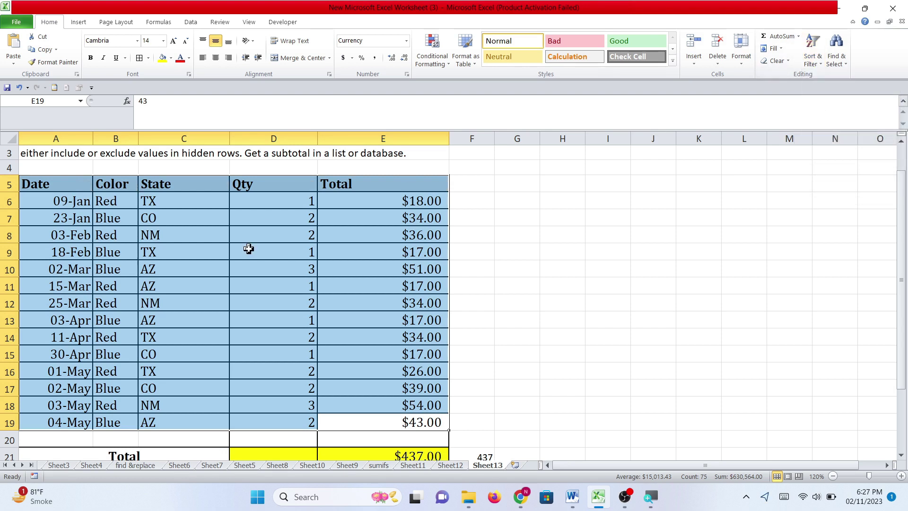
click(249, 249)
Step: Turn on filters for the range A5:E19 only, leaving out the blank row and the summary rows
drag(55, 186, 412, 415)
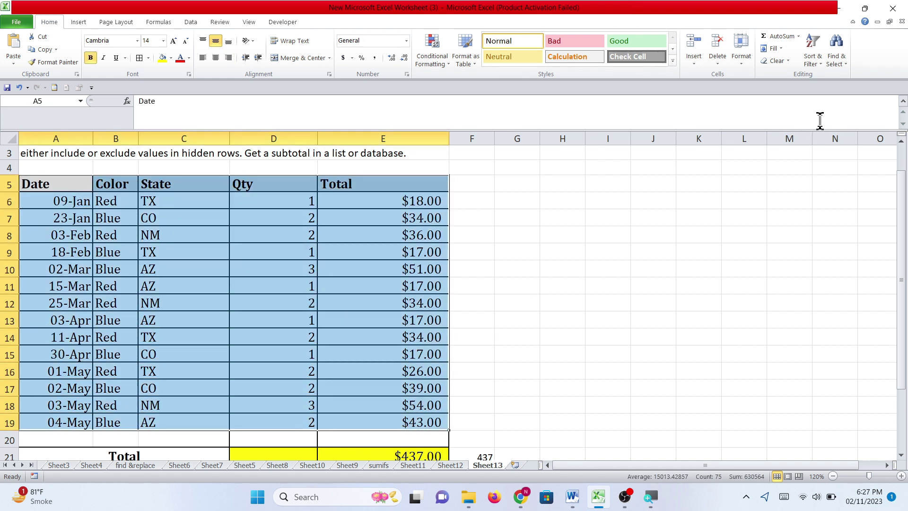
click(816, 59)
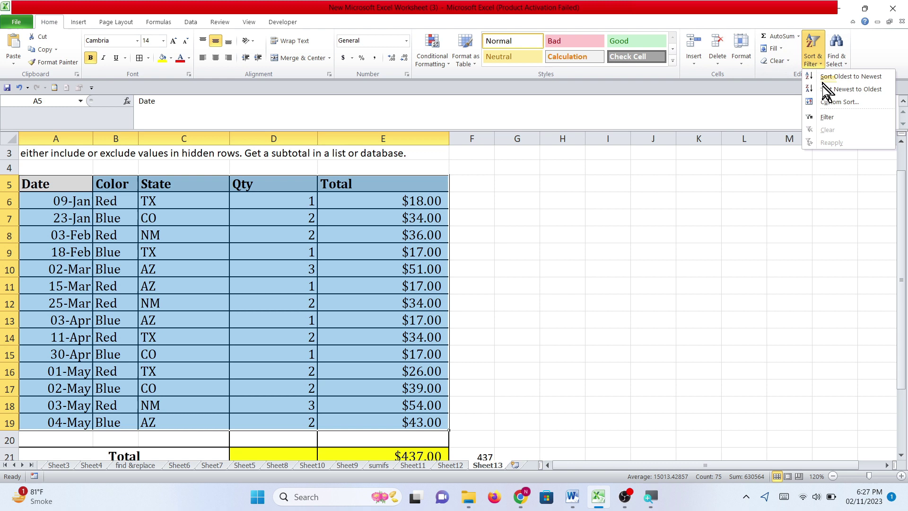
click(825, 121)
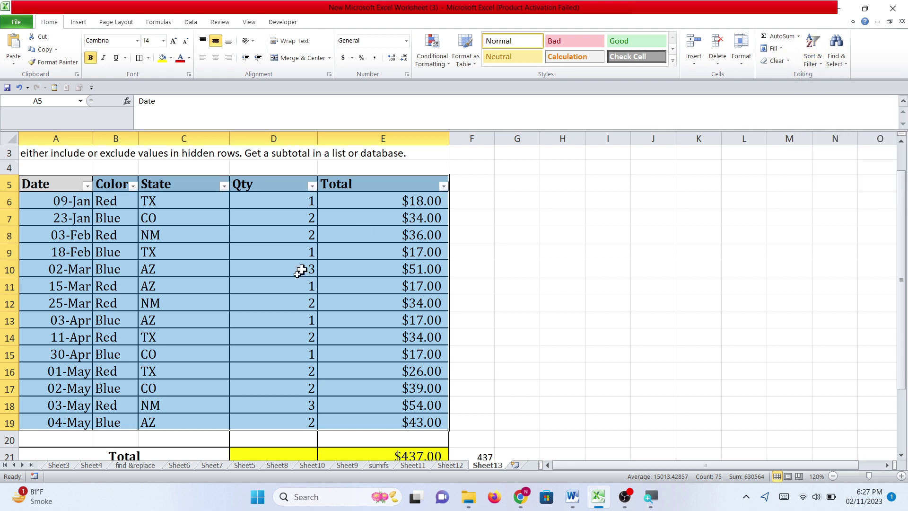
click(271, 294)
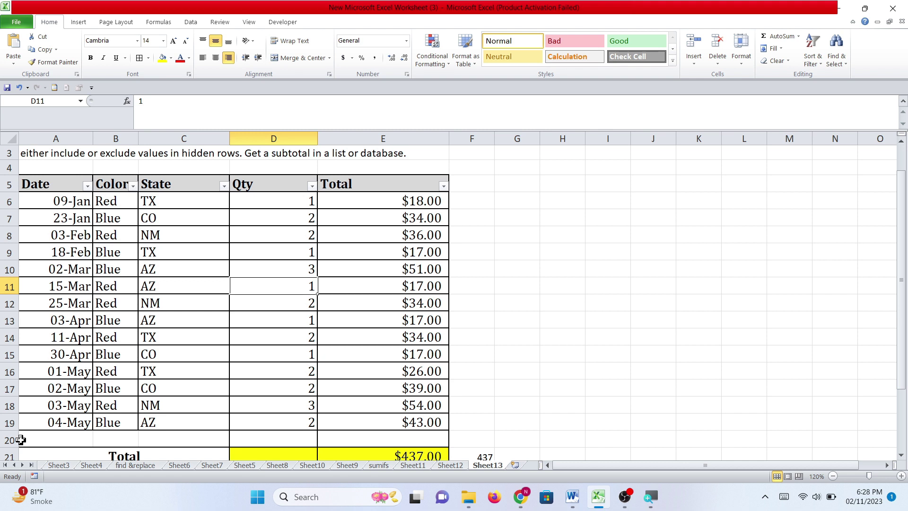
Step: Filter the State column to TX and compare the Total row's SUM formula in E21 with the SUBTOTAL formula in F21
click(224, 187)
click(126, 279)
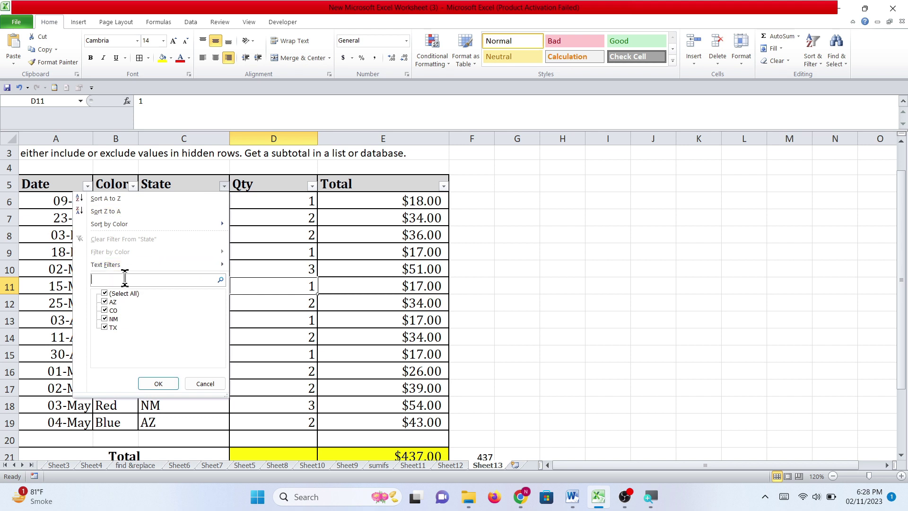
text(tx)
key(Return)
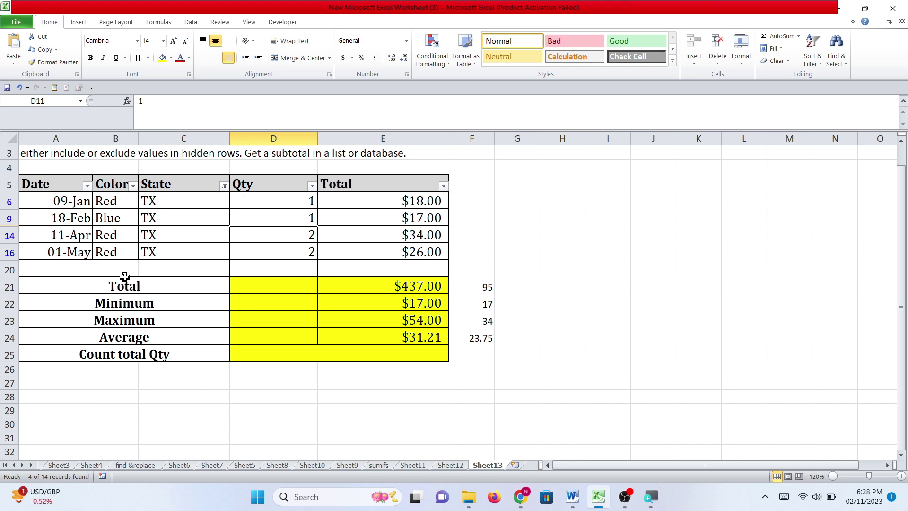
click(371, 285)
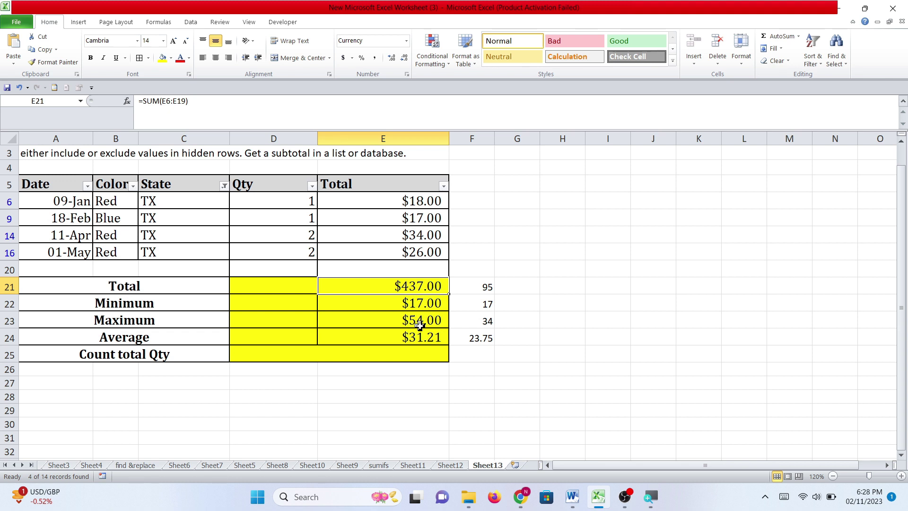
click(482, 289)
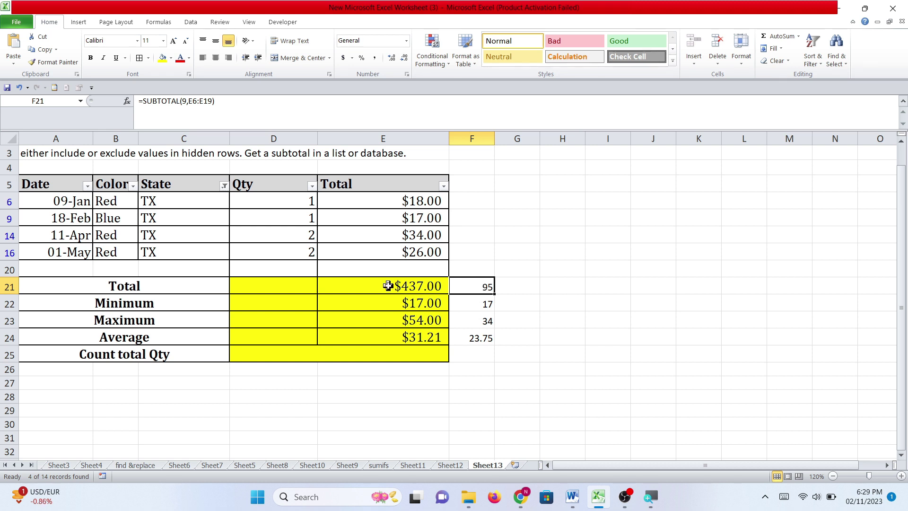
Step: Clear the TX filter from the State column
click(224, 186)
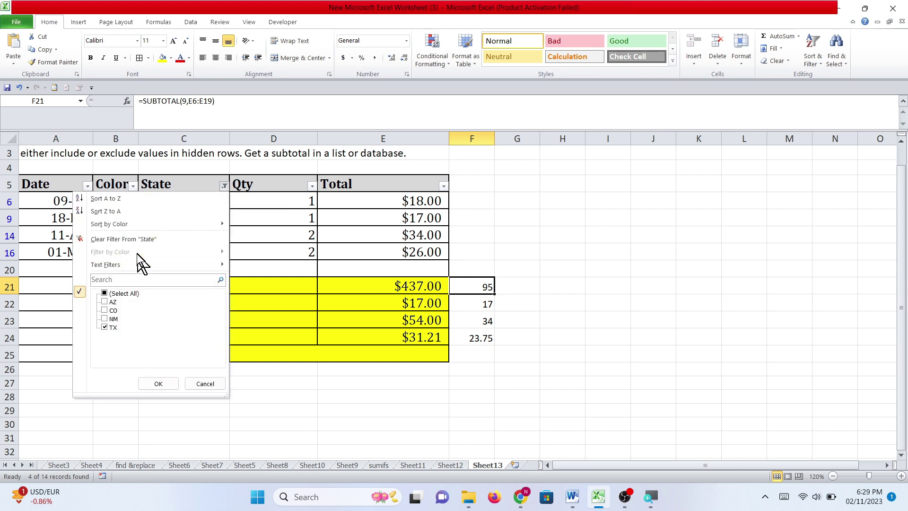
click(124, 239)
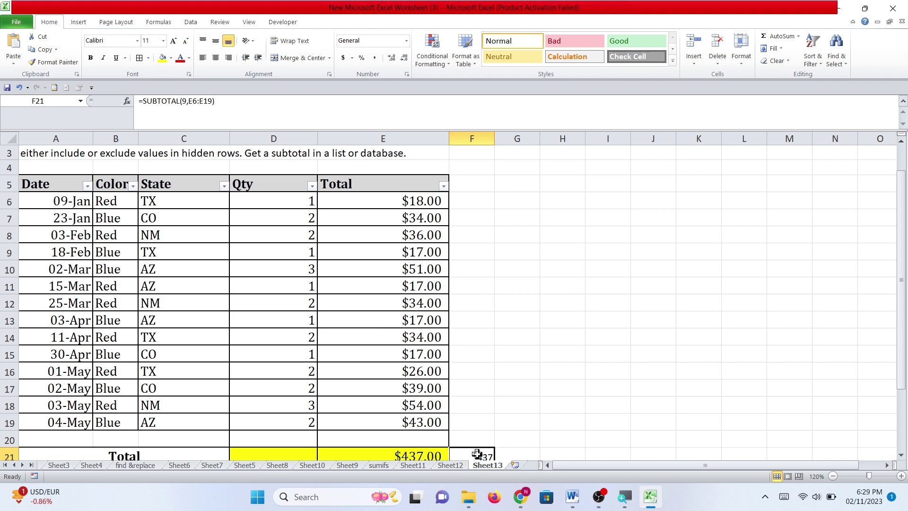
Step: Strip the function number and range out of the Total row's formula in F21, leaving only =SUBTOTAL(
drag(903, 264, 903, 313)
click(471, 381)
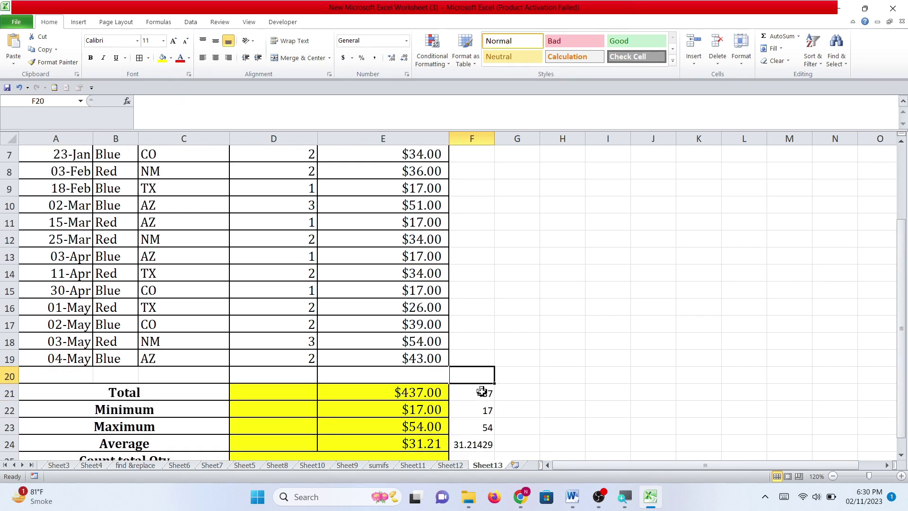
click(481, 393)
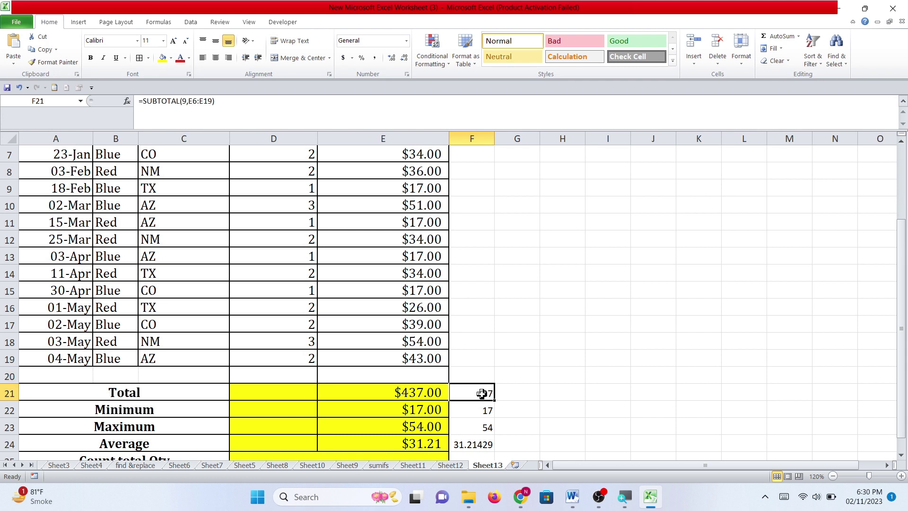
click(216, 102)
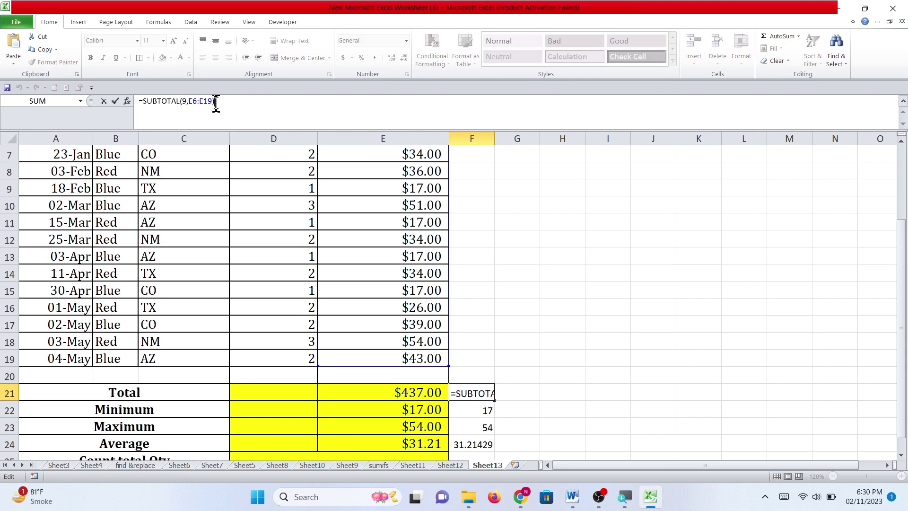
key(BackSpace)
key(BackSpace)
key(BackSpace)
key(BackSpace)
key(BackSpace)
key(BackSpace)
key(BackSpace)
key(BackSpace)
key(BackSpace)
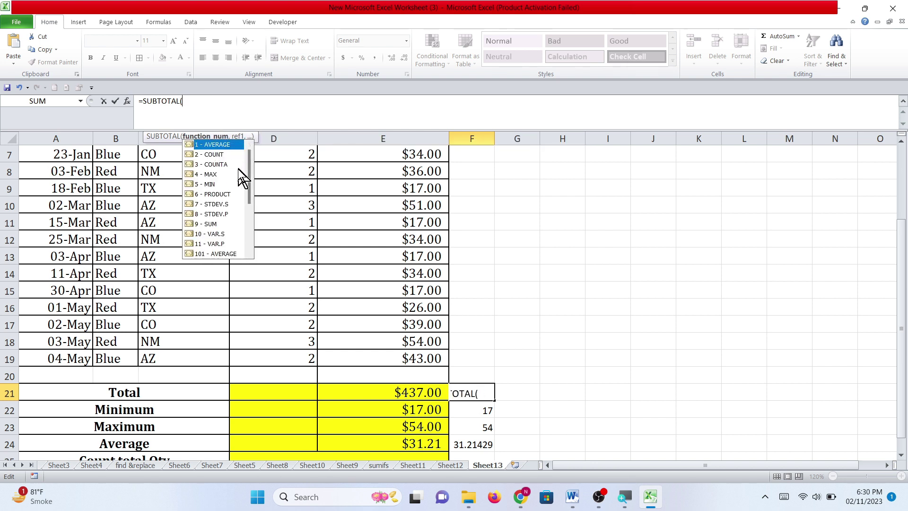
Step: Review the available SUBTOTAL function numbers and complete the formula in F21 as =SUBTOTAL(109,E6:E19) using 109 - SUM
drag(250, 170, 249, 191)
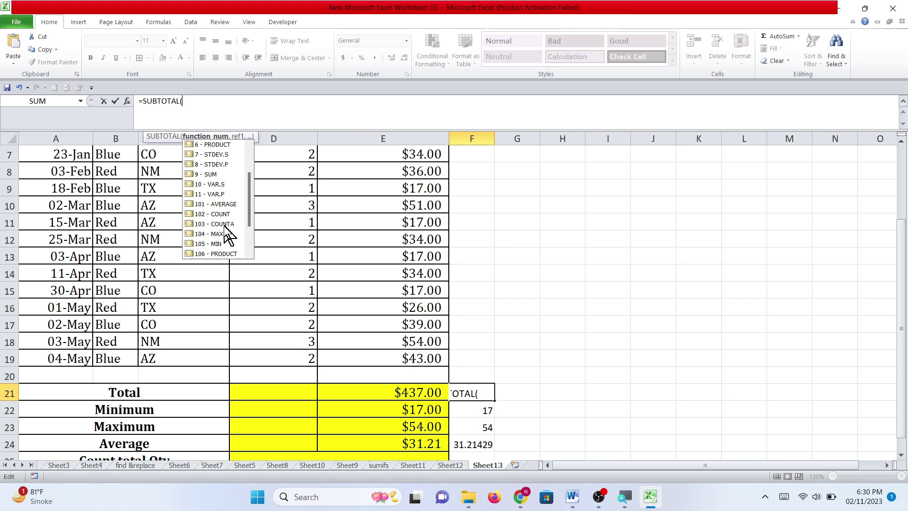
drag(251, 201, 249, 174)
click(231, 146)
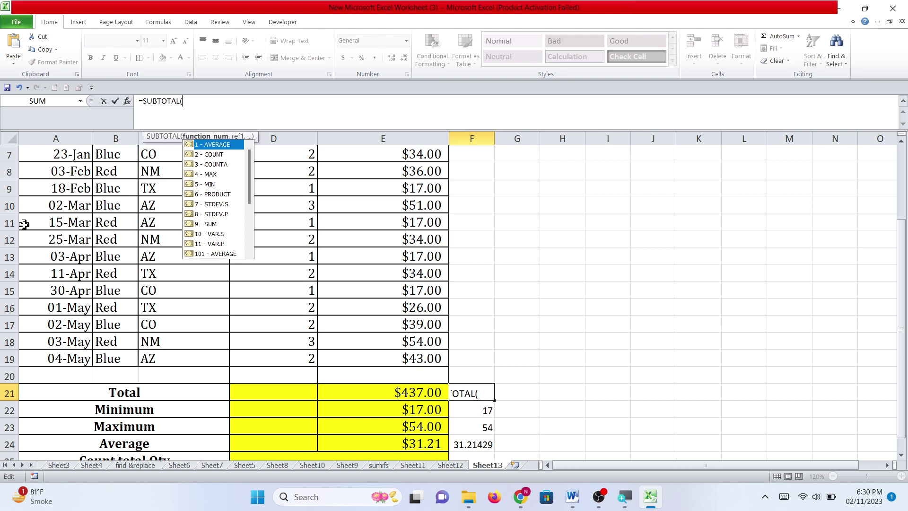
drag(251, 192, 251, 217)
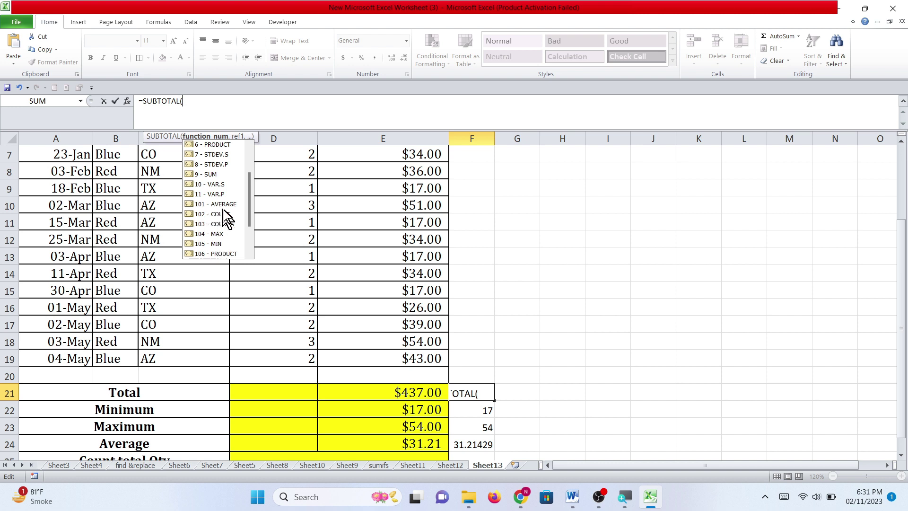
drag(248, 202, 249, 221)
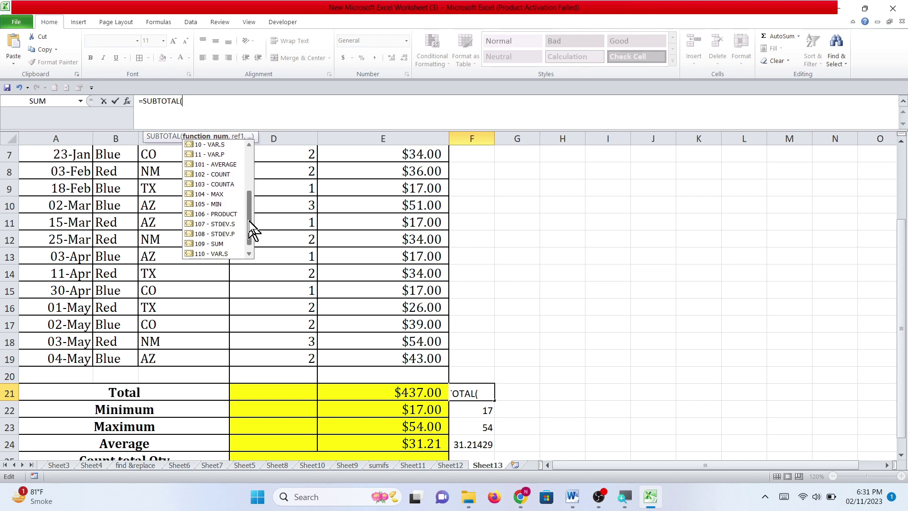
double_click(207, 243)
text(,)
drag(414, 357, 385, 188)
text())
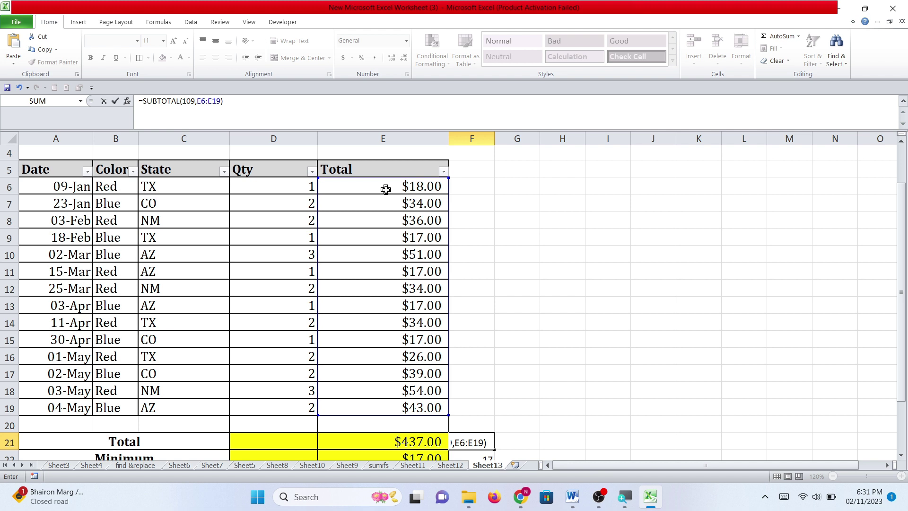
key(Return)
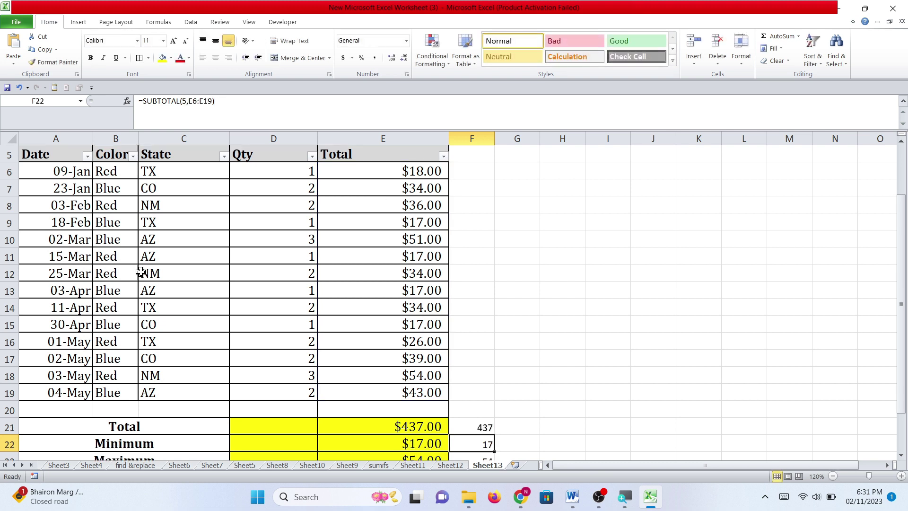
Step: Hide rows 8 to 19 and compare the Total row's SUBTOTAL formula in F21 with the SUM formula in E21
drag(7, 202, 7, 388)
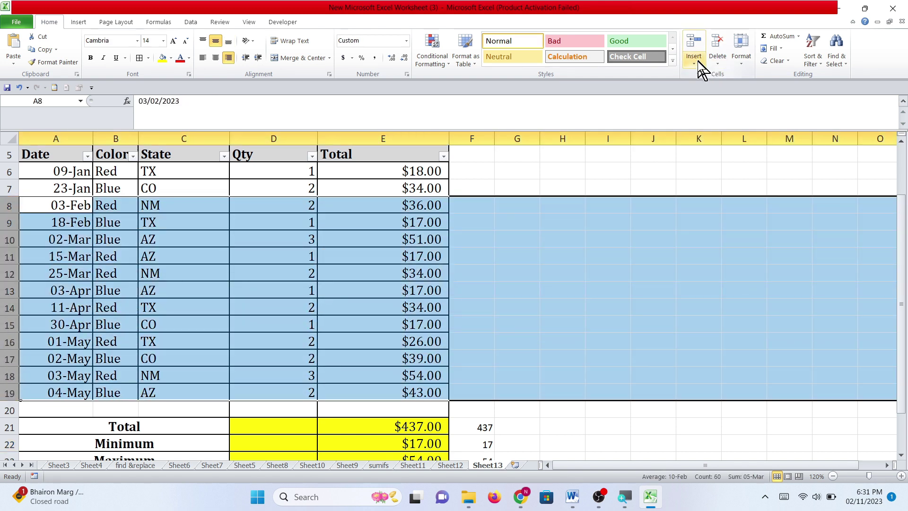
click(737, 65)
mouse_move(775, 163)
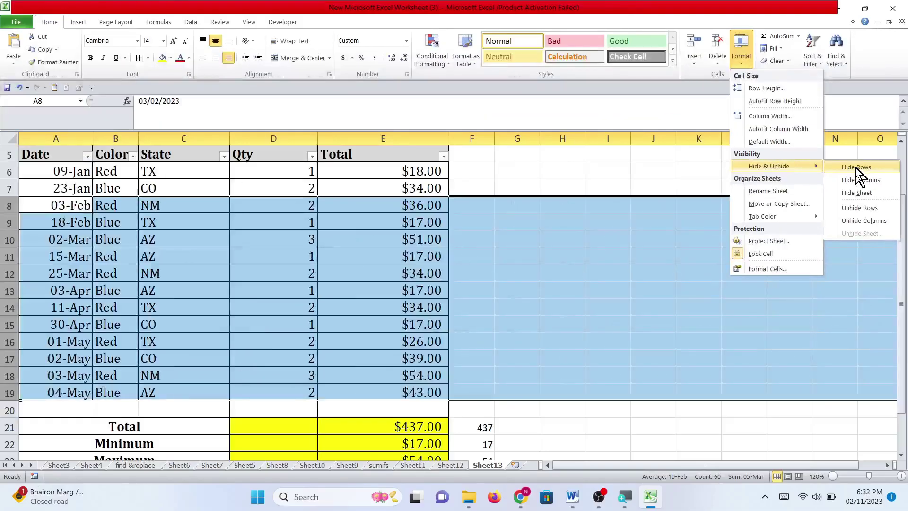
click(861, 169)
click(468, 224)
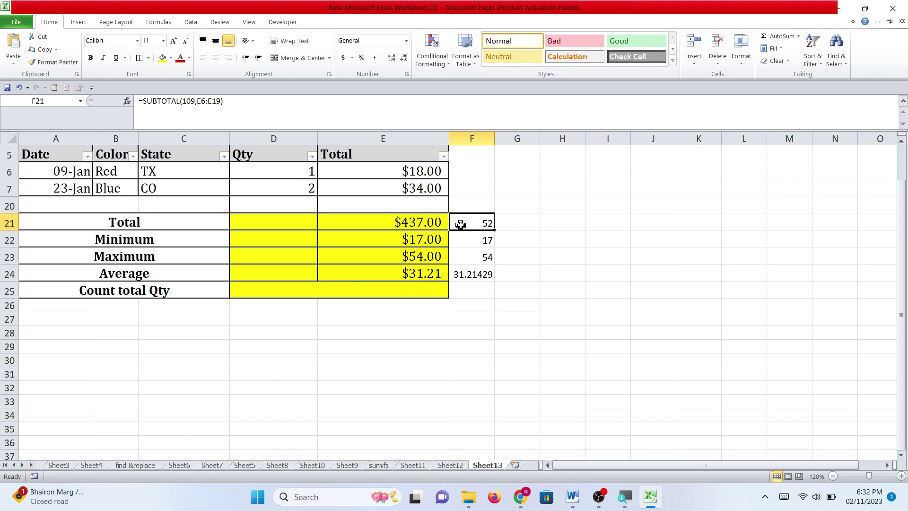
click(385, 224)
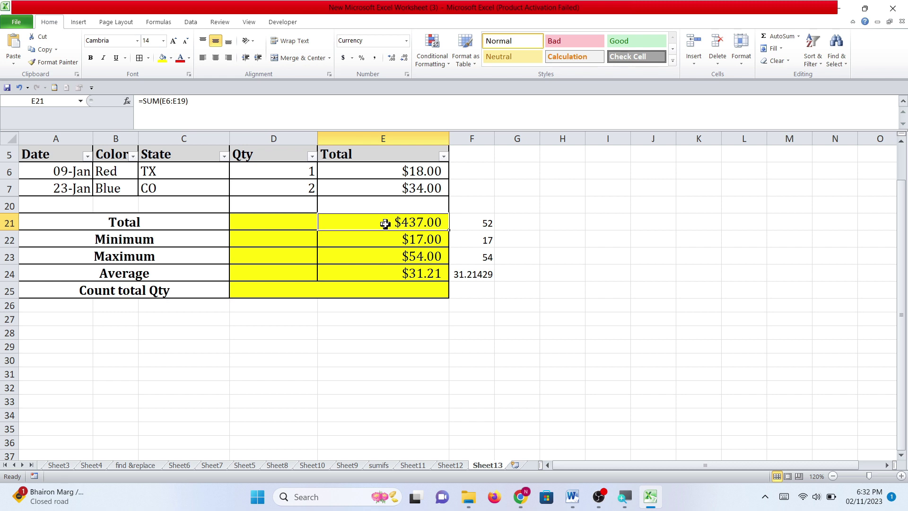